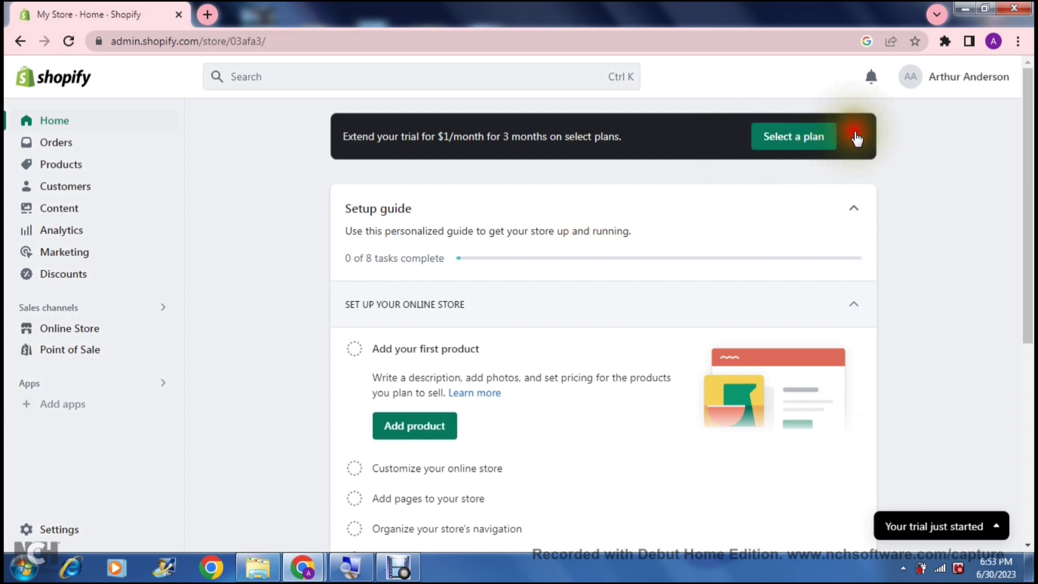
Dismiss the trial extension banner and open the store's Payments settings.
left_click(855, 133)
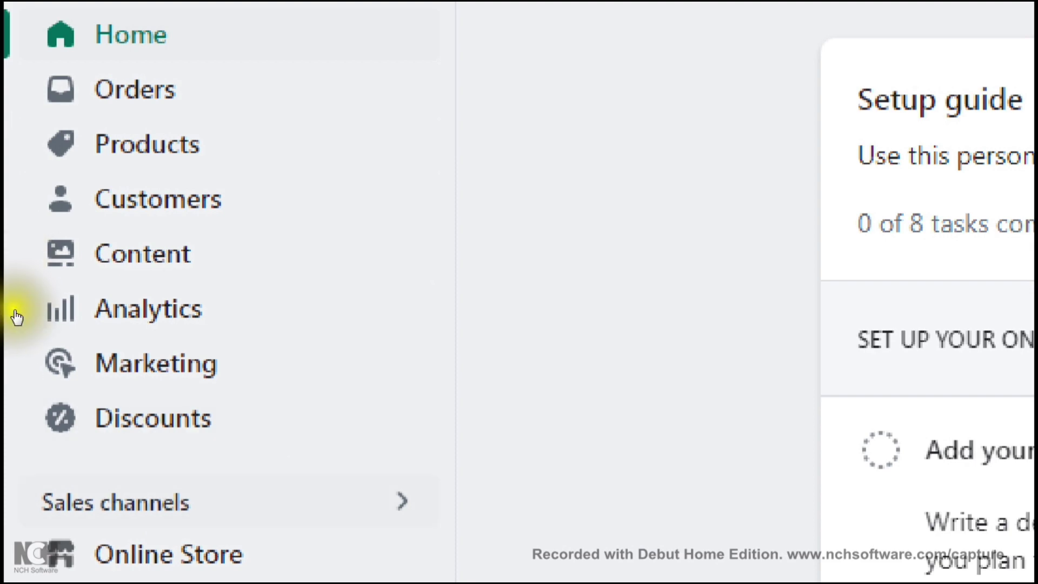
scroll(15, 339, "down", 1)
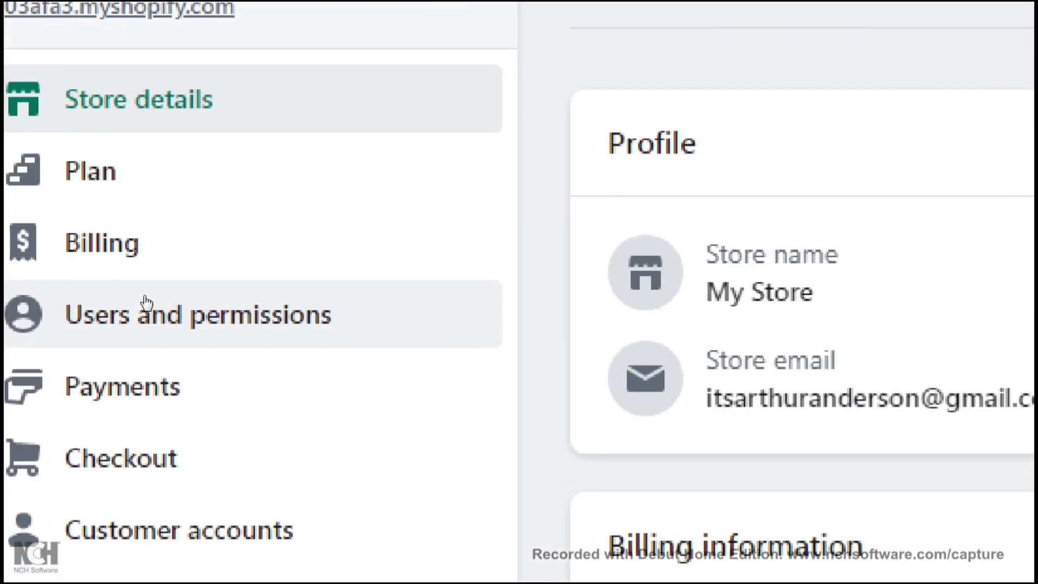
left_click(133, 309)
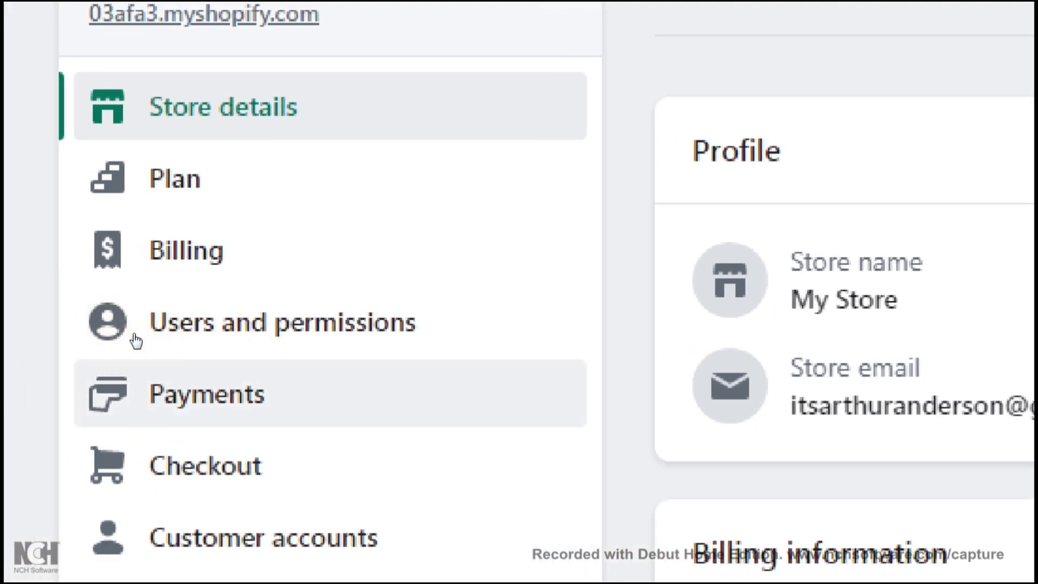
left_click(205, 400)
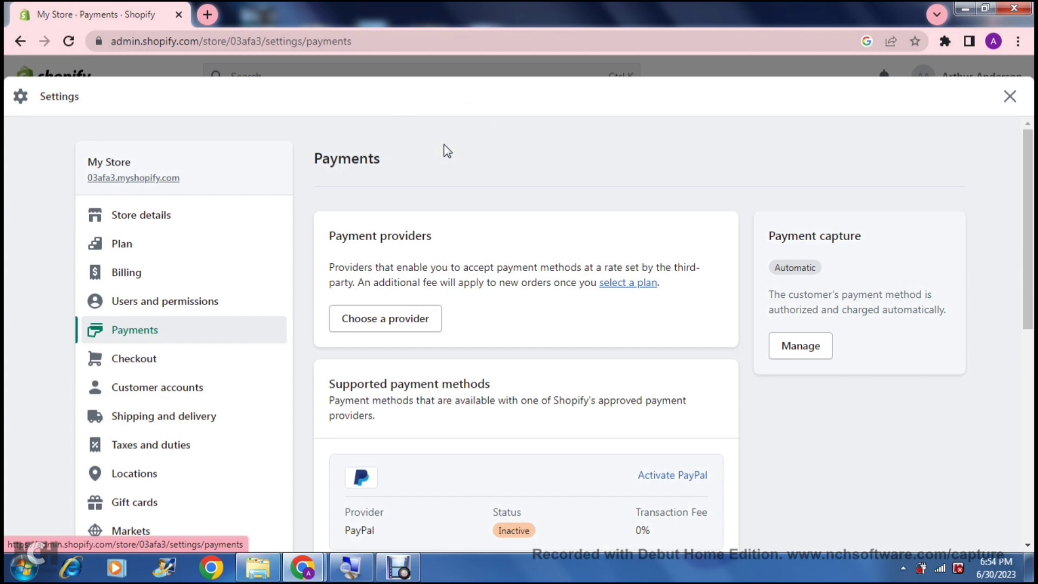
Review the automatic and manual payment capture options, leaving the capture method unchanged.
left_click(495, 158)
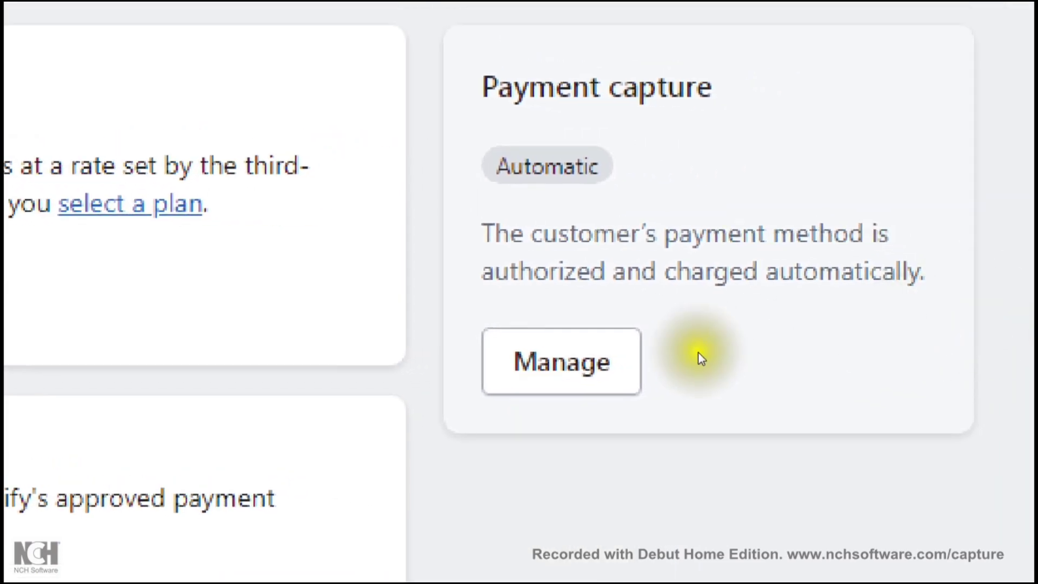
left_click(806, 339)
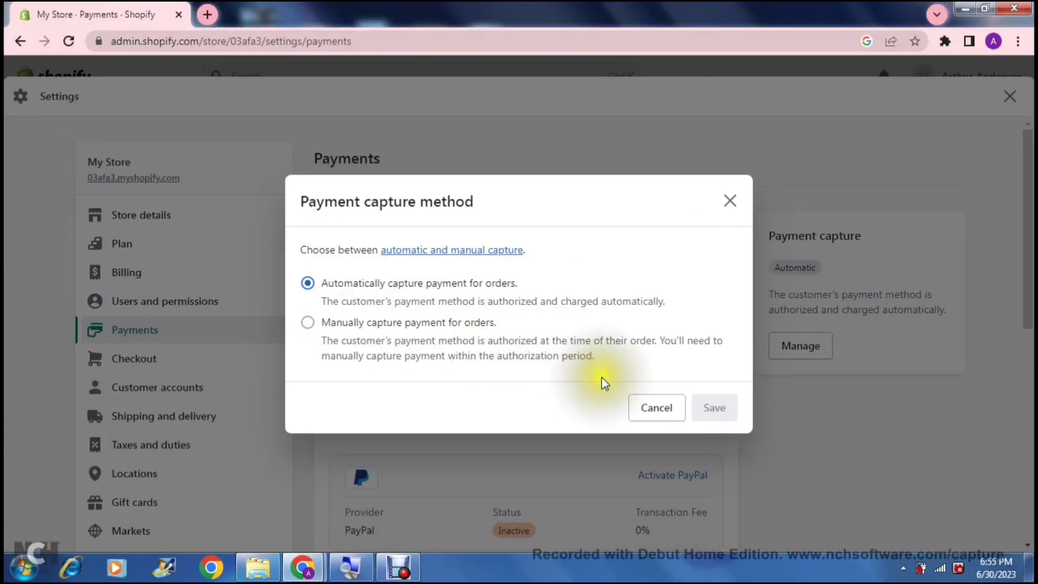
left_click(653, 412)
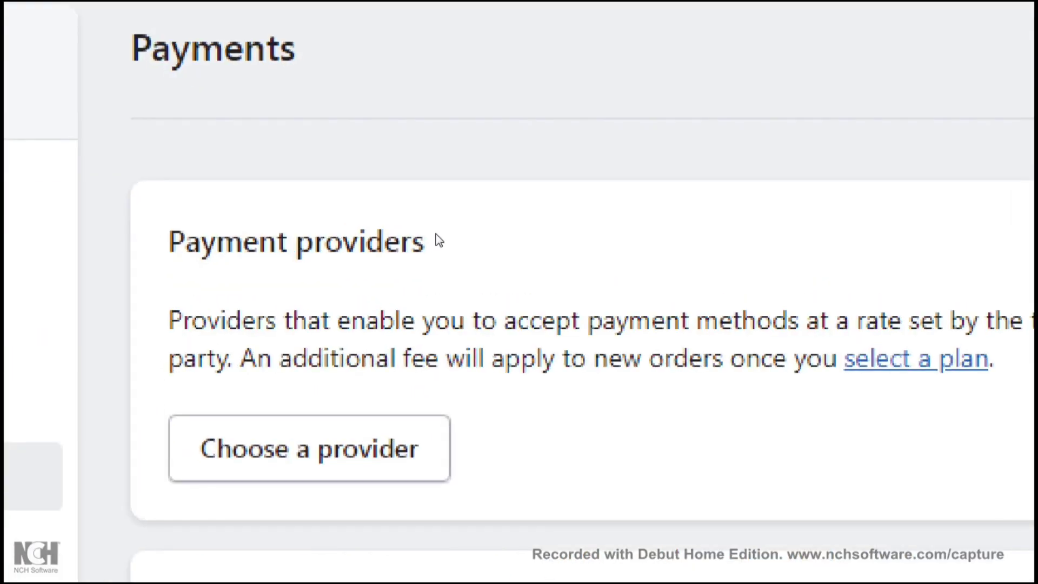
Open the list of third-party payment providers from the payment settings.
scroll(436, 362, "down", 1)
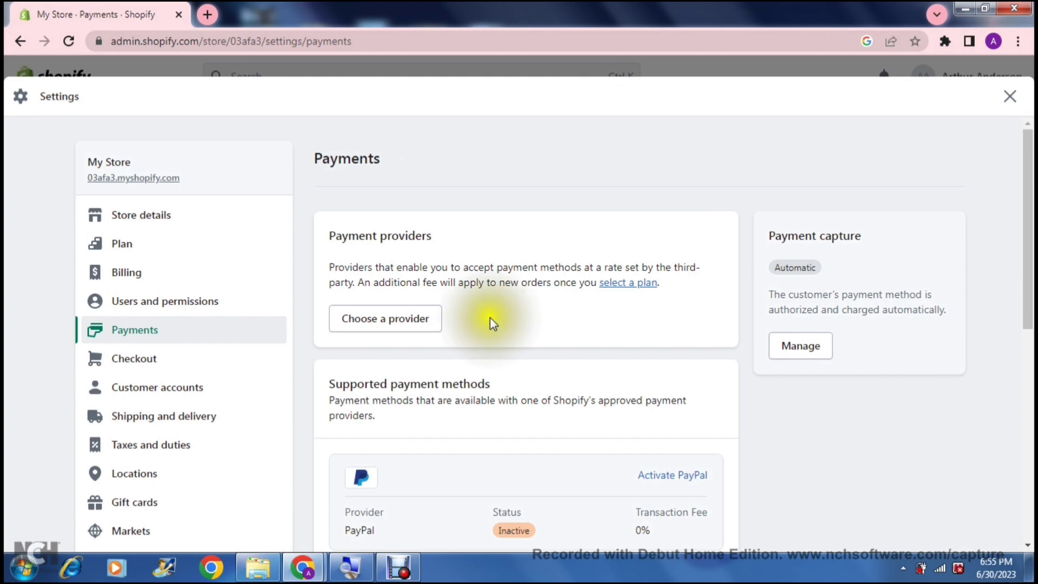
left_click(410, 323)
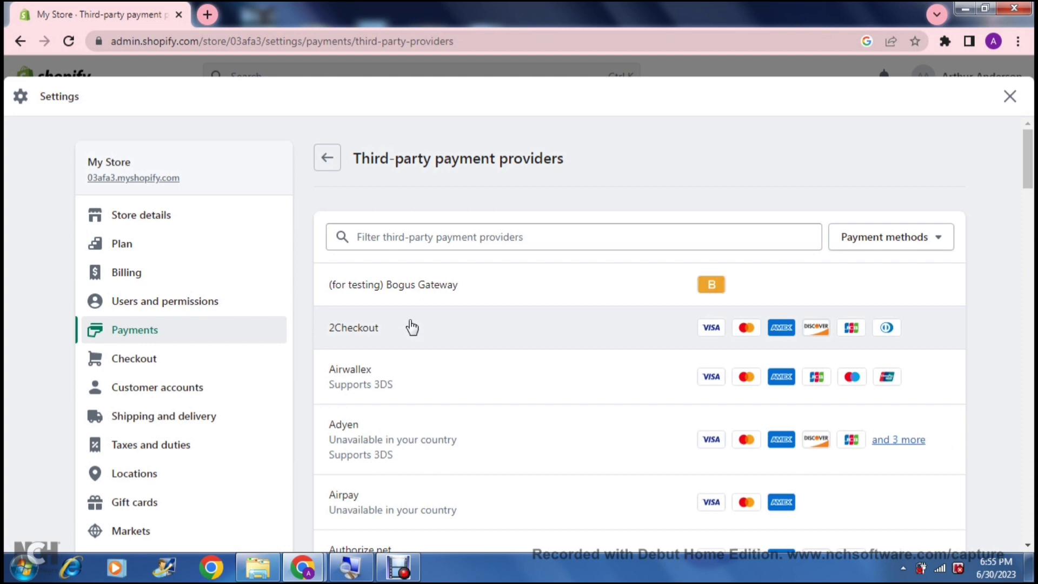
left_click(632, 174)
Browse the third-party payment providers, checking country availability and supported cards, including those for Paybox Direct, and return to the list's start.
scroll(634, 174, "down", 1)
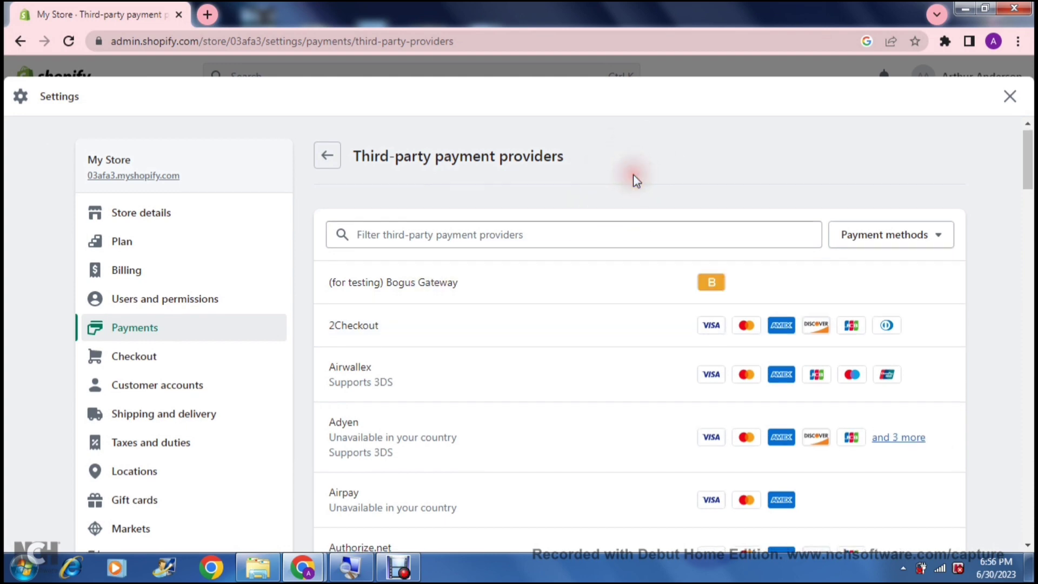
scroll(633, 180, "down", 1)
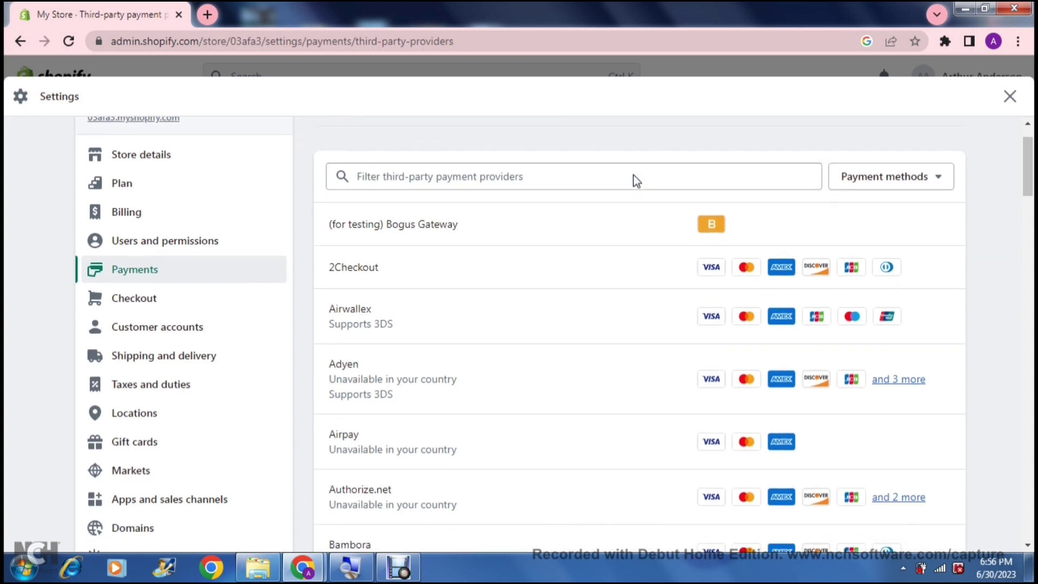
scroll(634, 175, "down", 1)
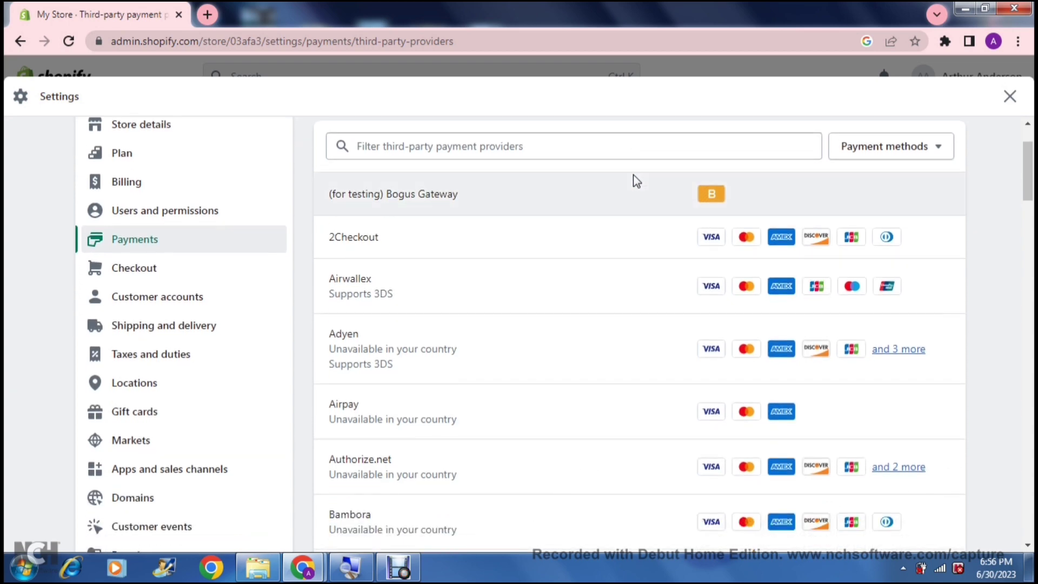
scroll(633, 175, "down", 15)
scroll(634, 174, "down", 2)
scroll(633, 175, "down", 14)
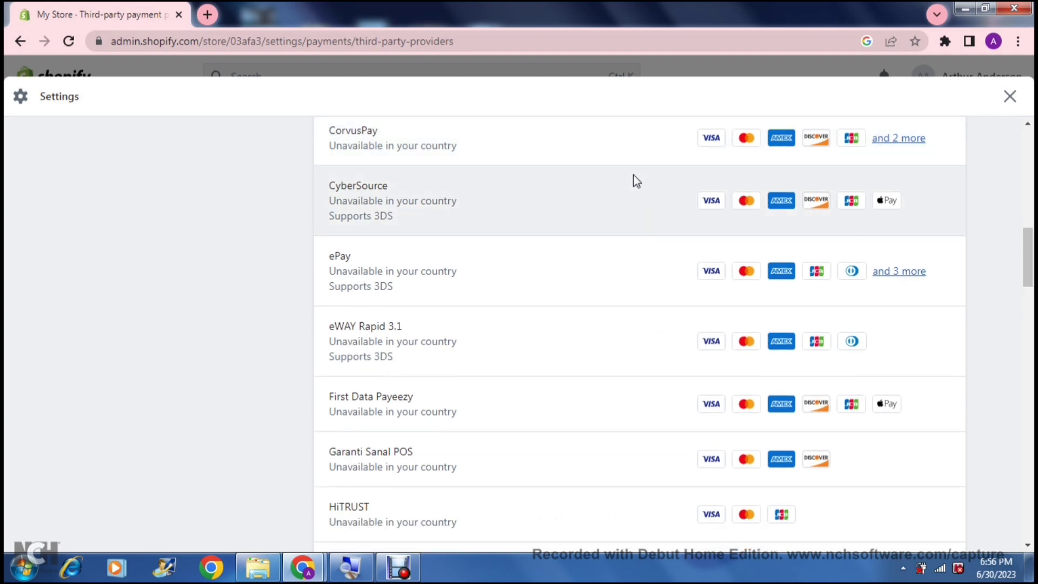
scroll(633, 178, "down", 3)
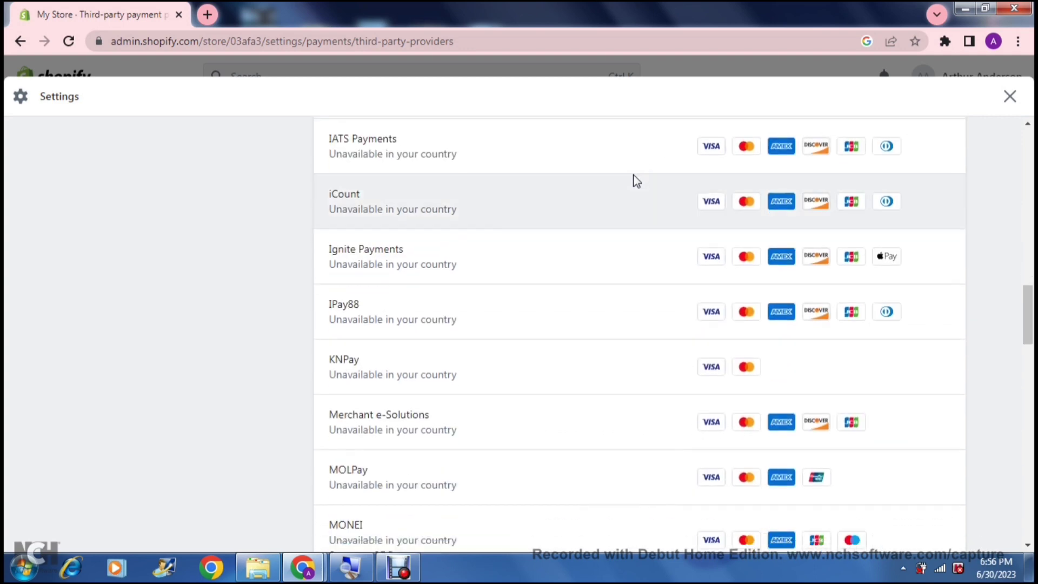
scroll(634, 176, "down", 4)
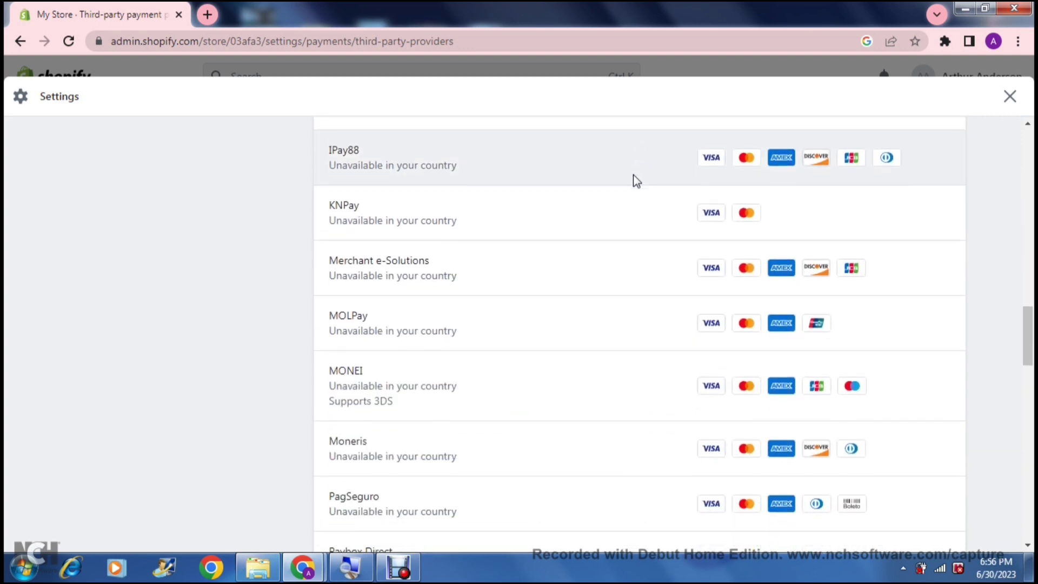
scroll(634, 175, "down", 2)
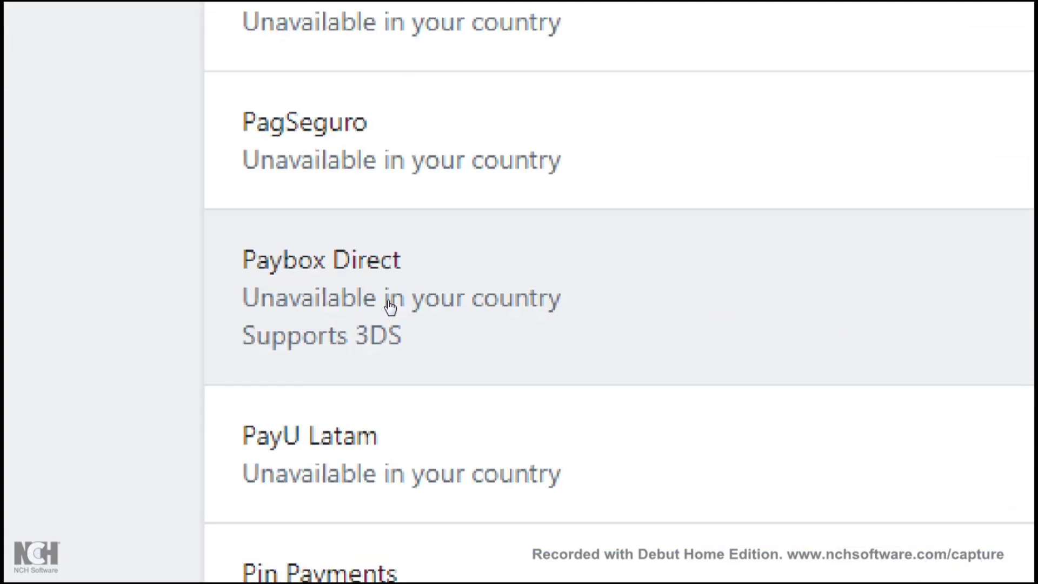
left_click(389, 304)
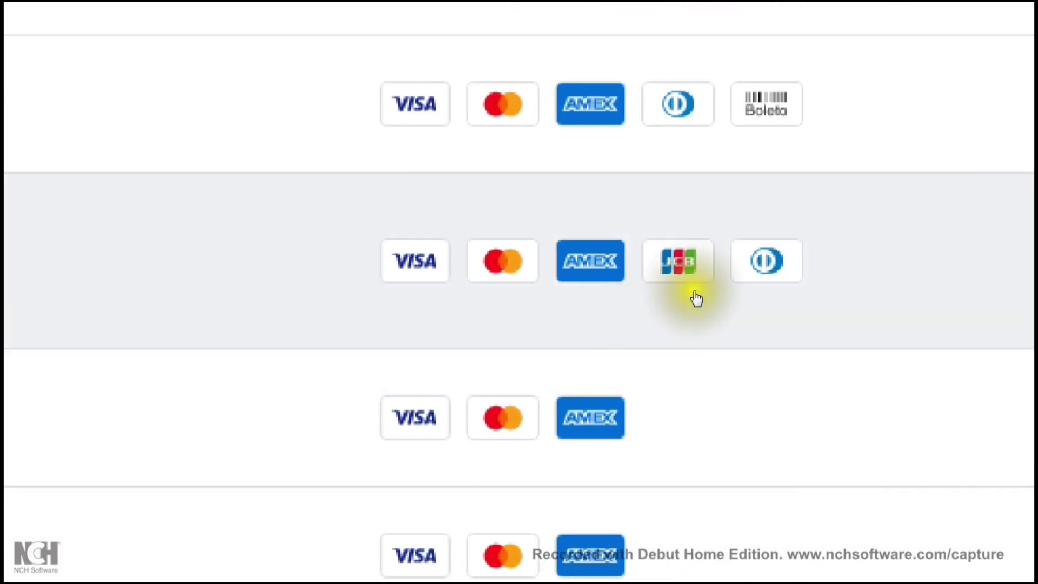
left_click(716, 300)
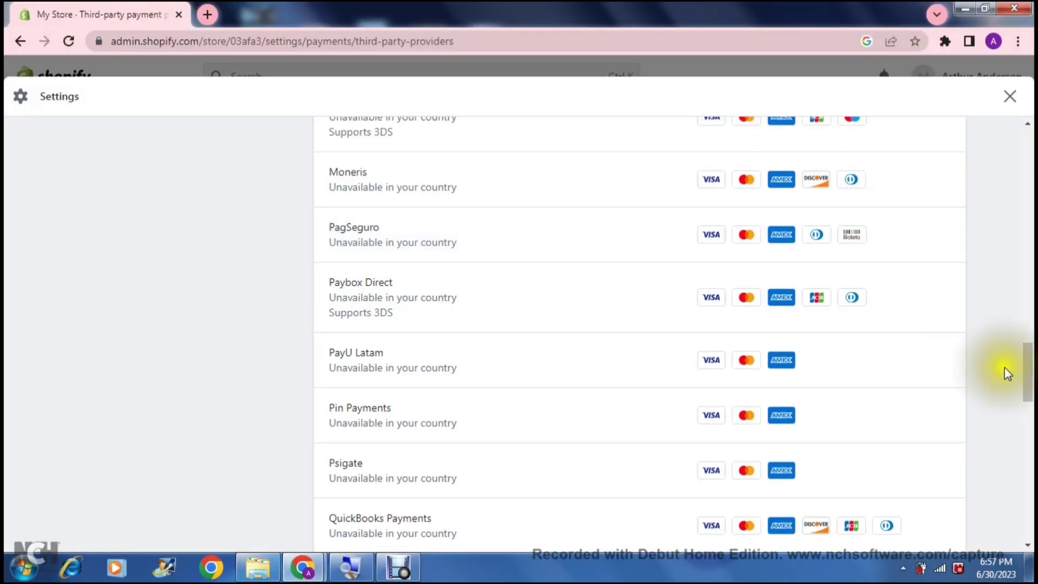
left_click_drag(1027, 367, 1023, 139)
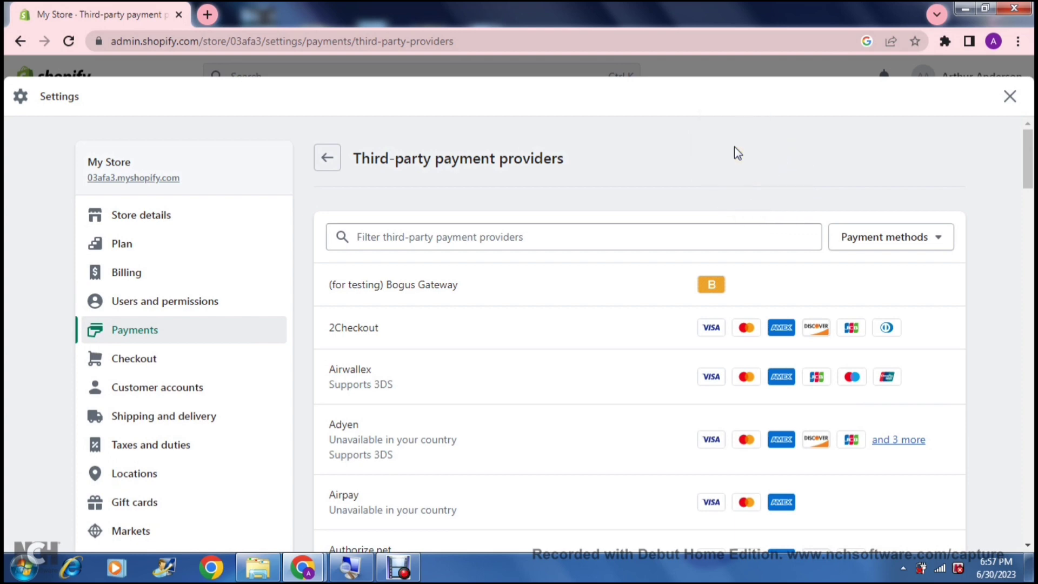
Filter the third-party payment providers by the text "s" and clear the filter text.
left_click(505, 228)
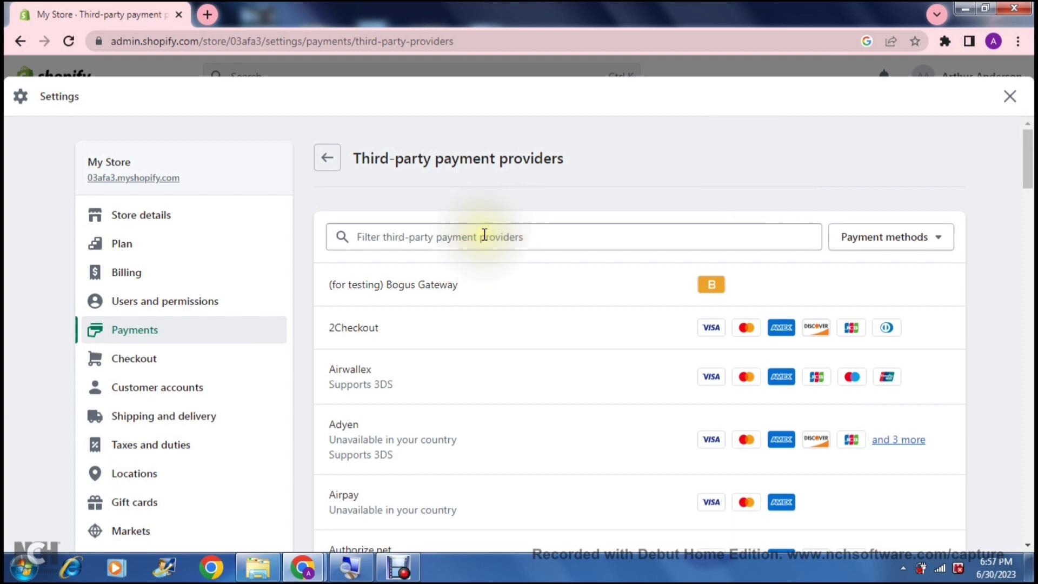
left_click(485, 234)
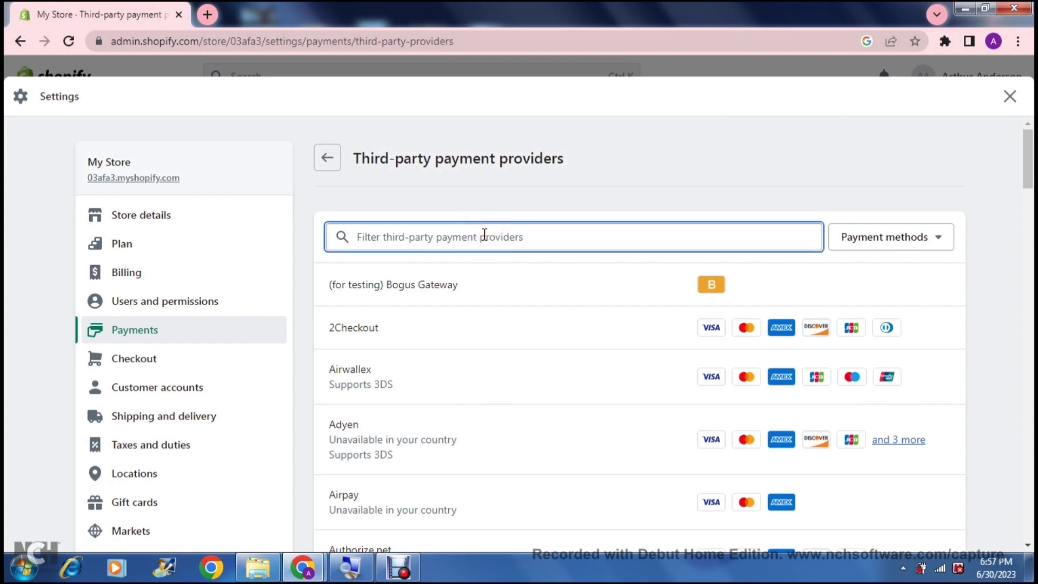
type("s")
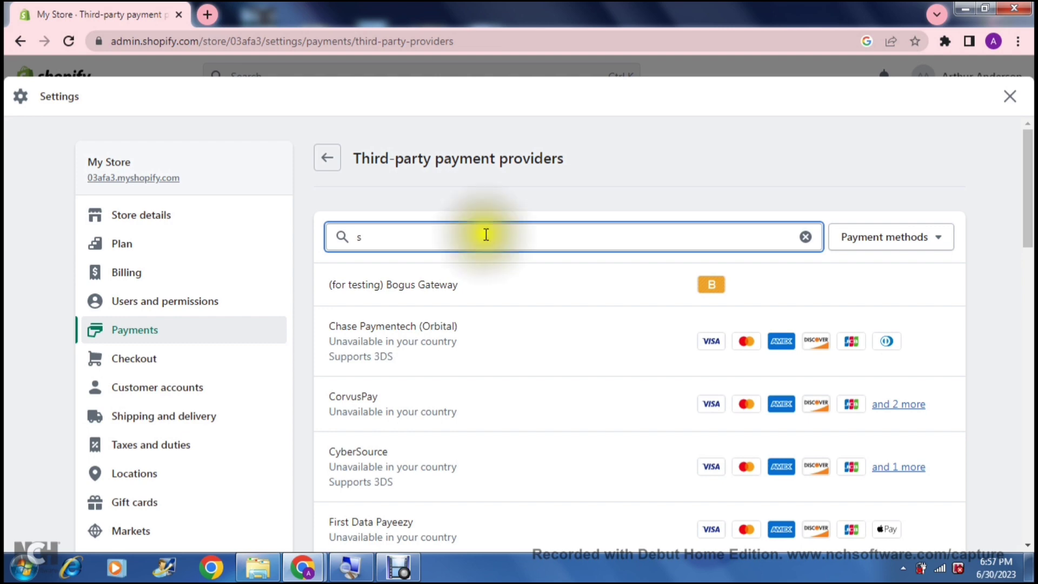
left_click(806, 237)
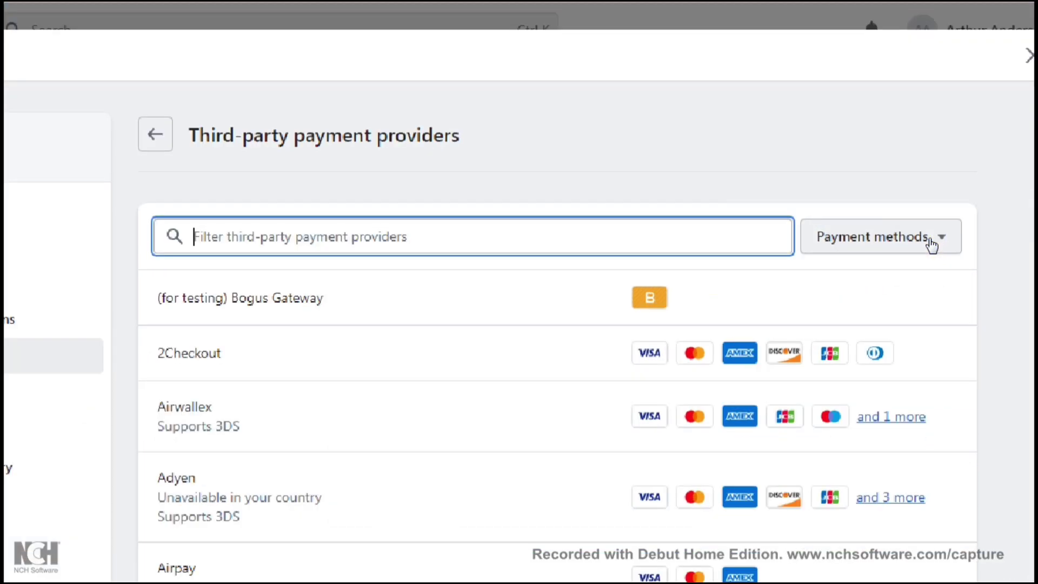
Filter the third-party providers by the American Express payment method and clear the filter.
left_click(929, 241)
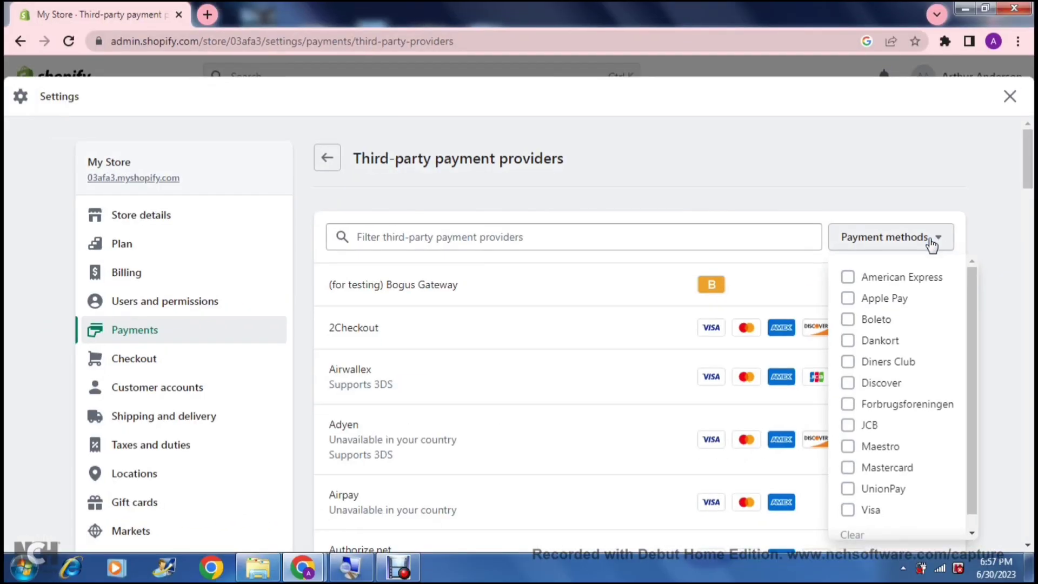
left_click_drag(972, 299, 973, 346)
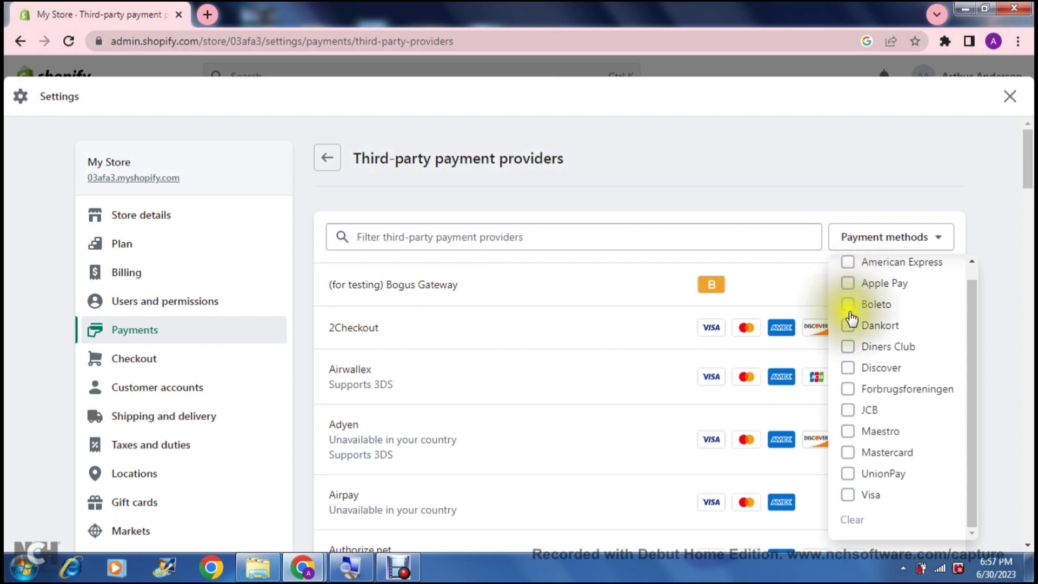
left_click(848, 264)
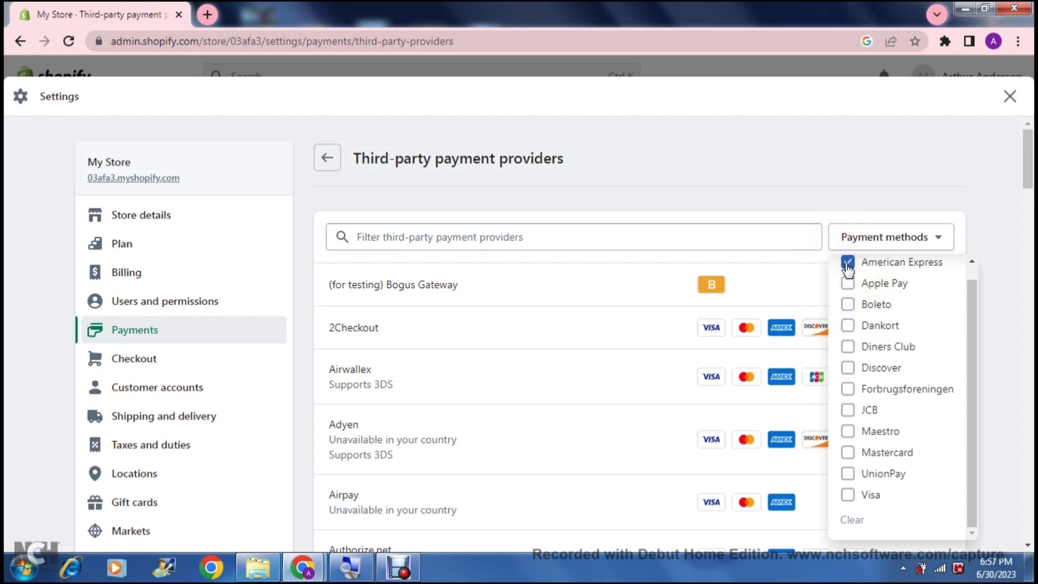
left_click(846, 346)
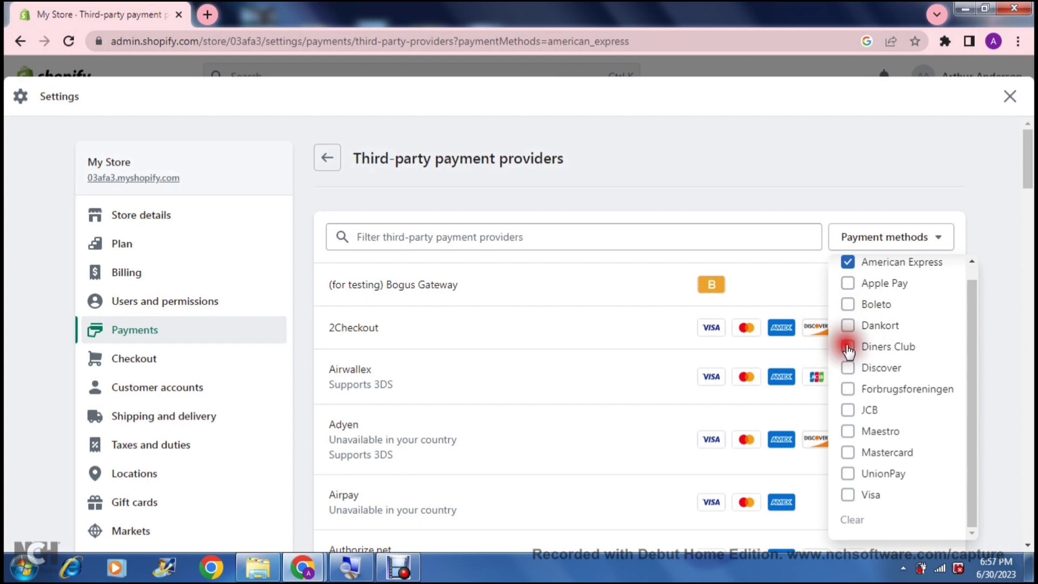
left_click(848, 372)
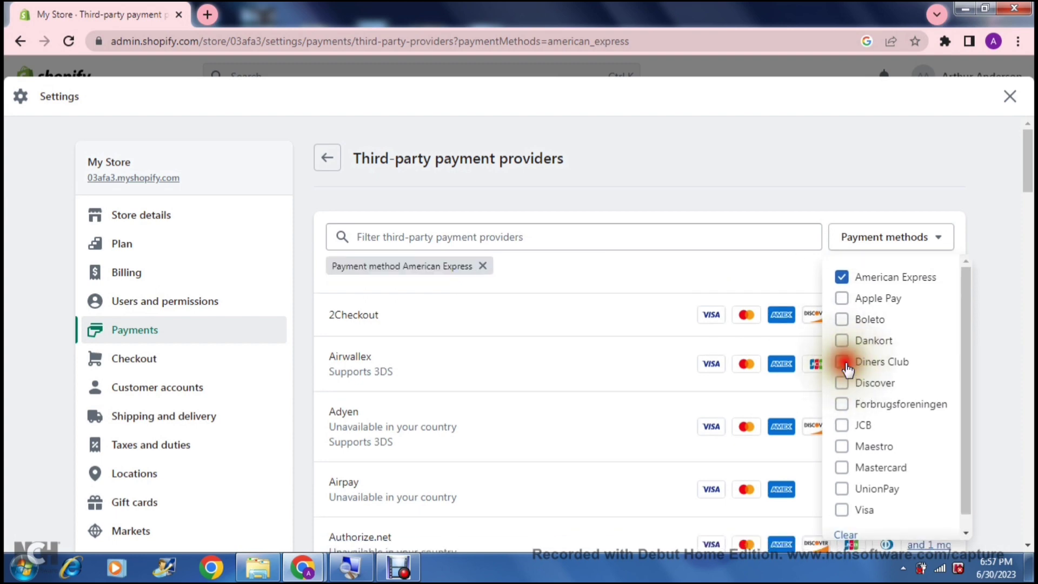
left_click(842, 384)
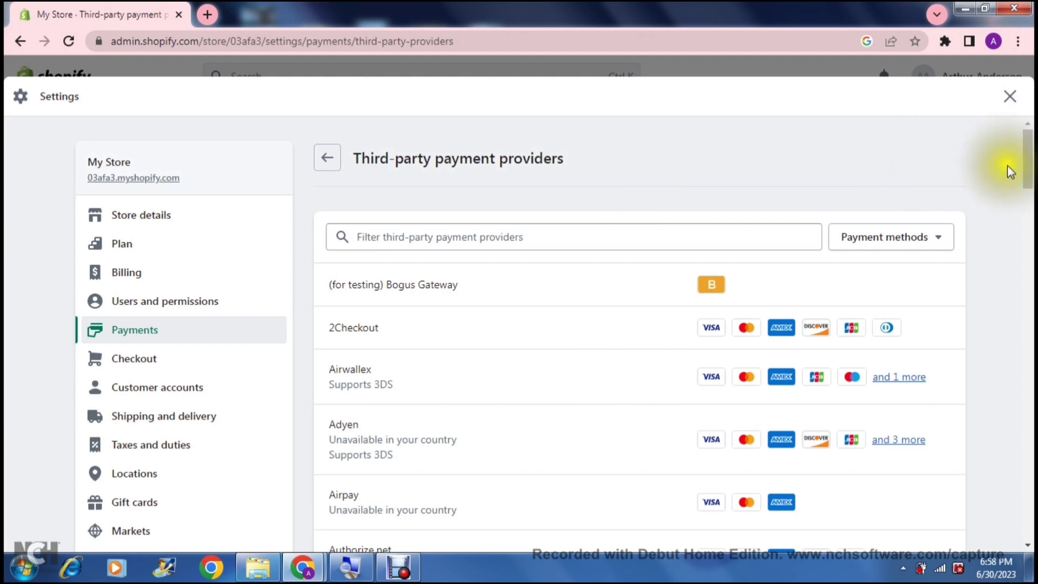
Open the 2Checkout provider page and read through its description and setup instructions.
left_click_drag(1028, 177, 1029, 195)
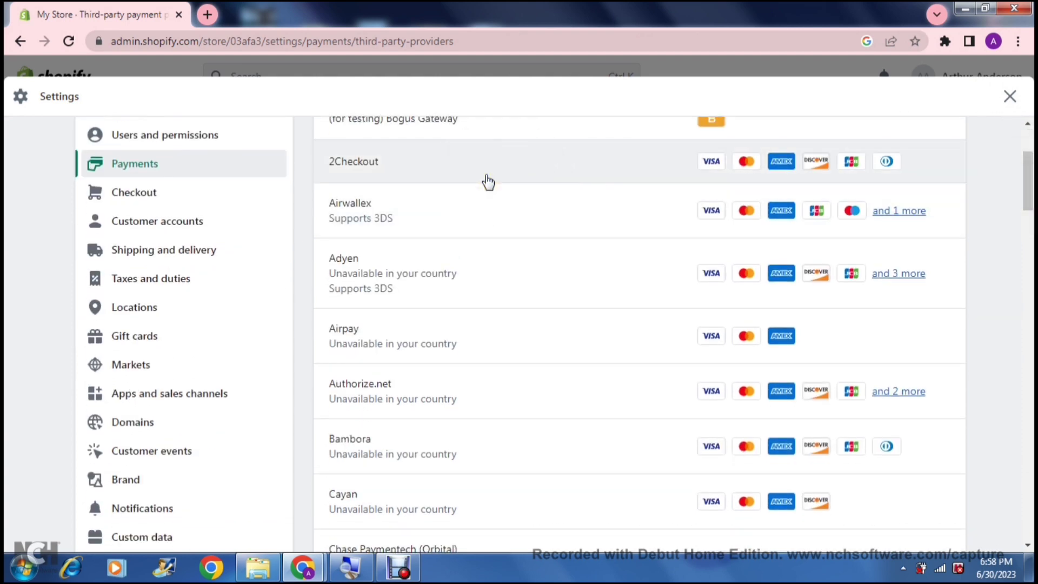
left_click(440, 168)
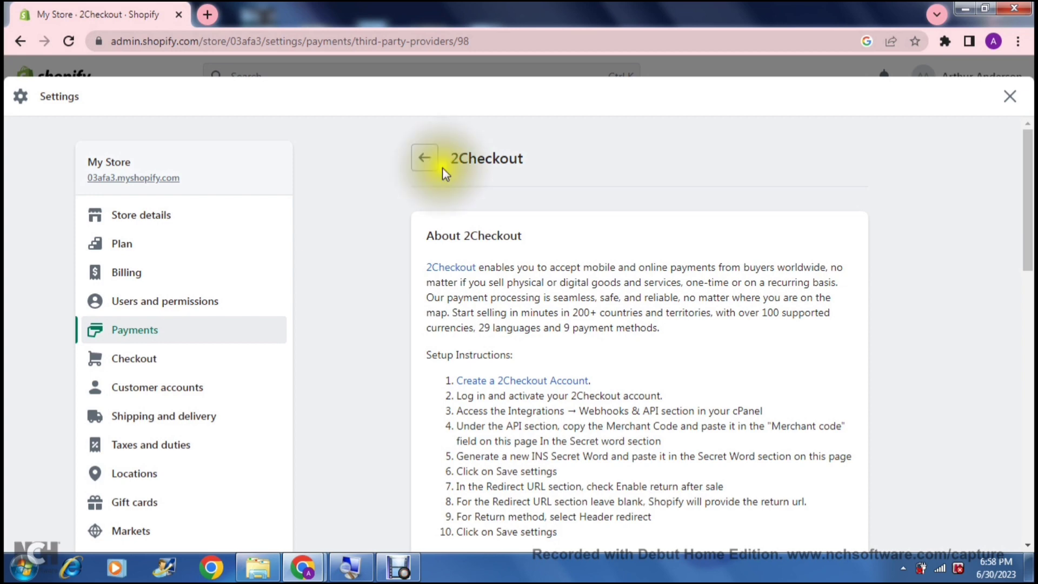
scroll(388, 265, "down", 2)
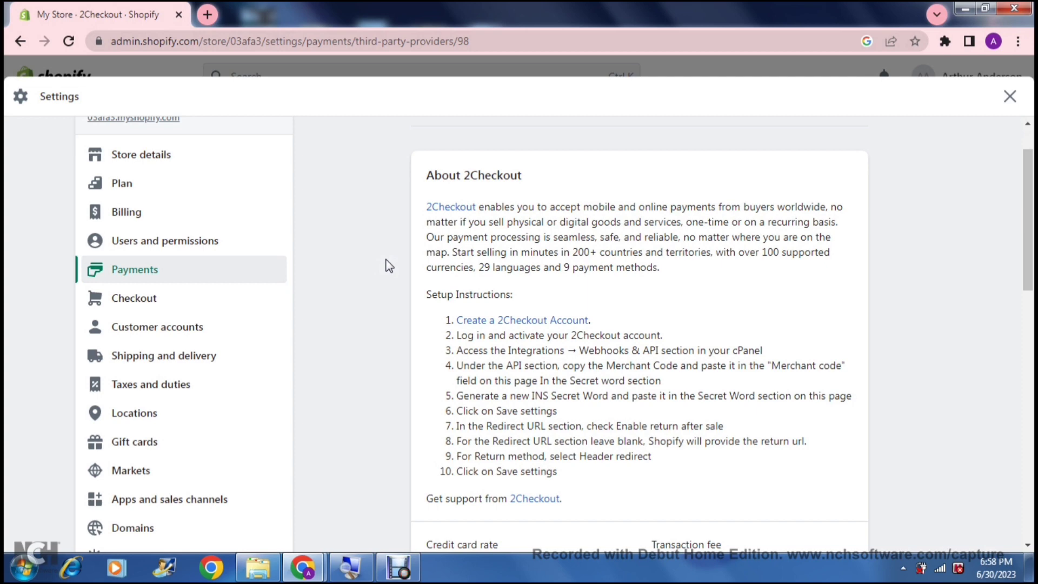
scroll(389, 265, "down", 2)
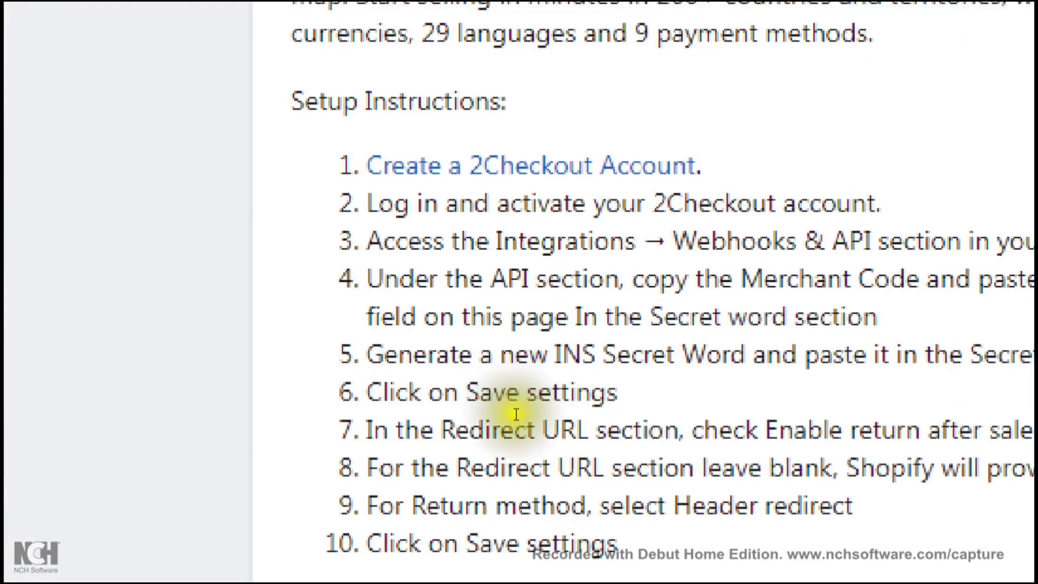
scroll(487, 422, "down", 1)
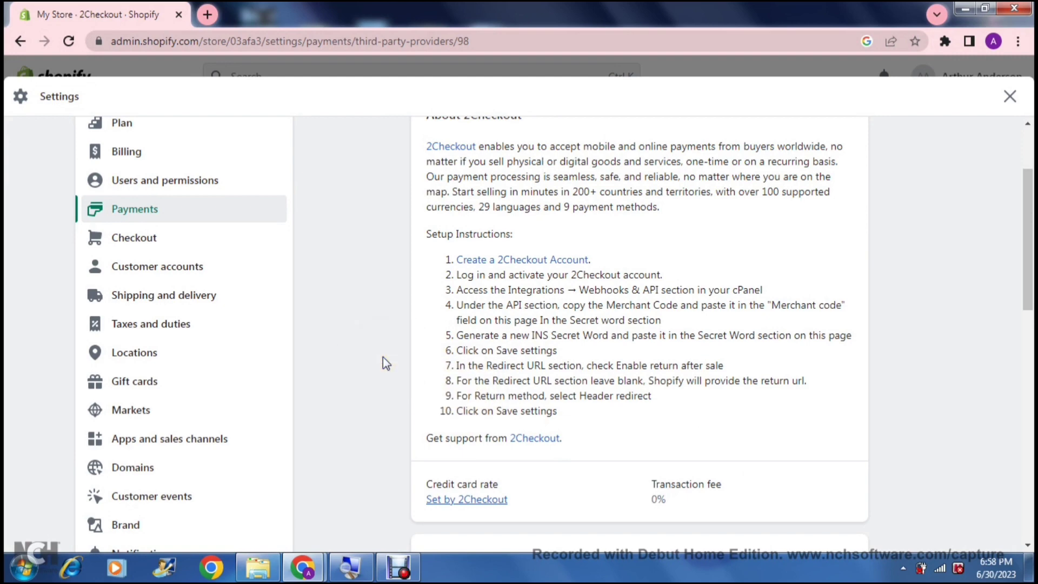
scroll(383, 357, "down", 2)
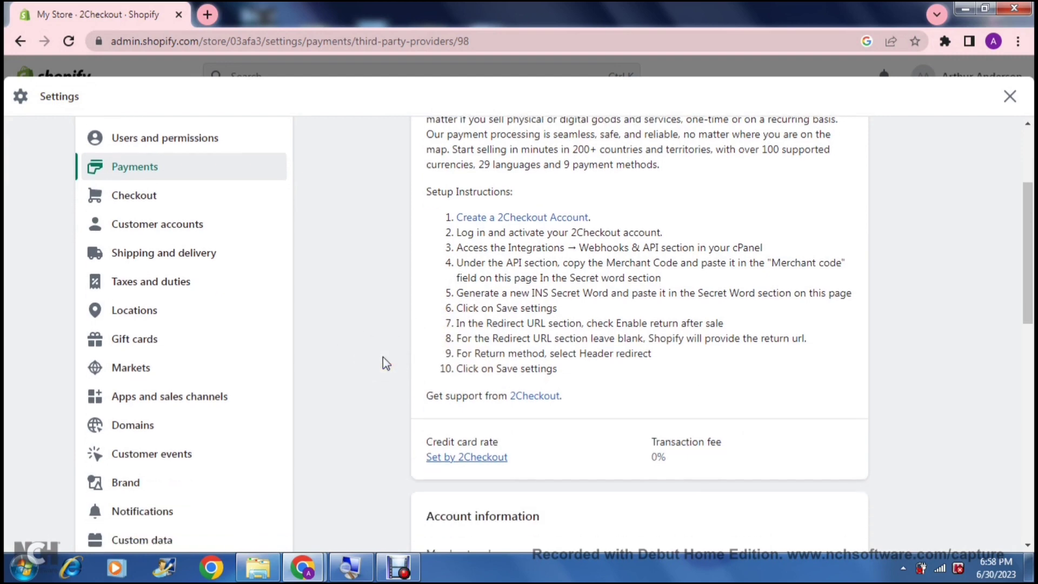
Review the Merchant code and Secret Word fields in 2Checkout's account information.
scroll(383, 357, "down", 4)
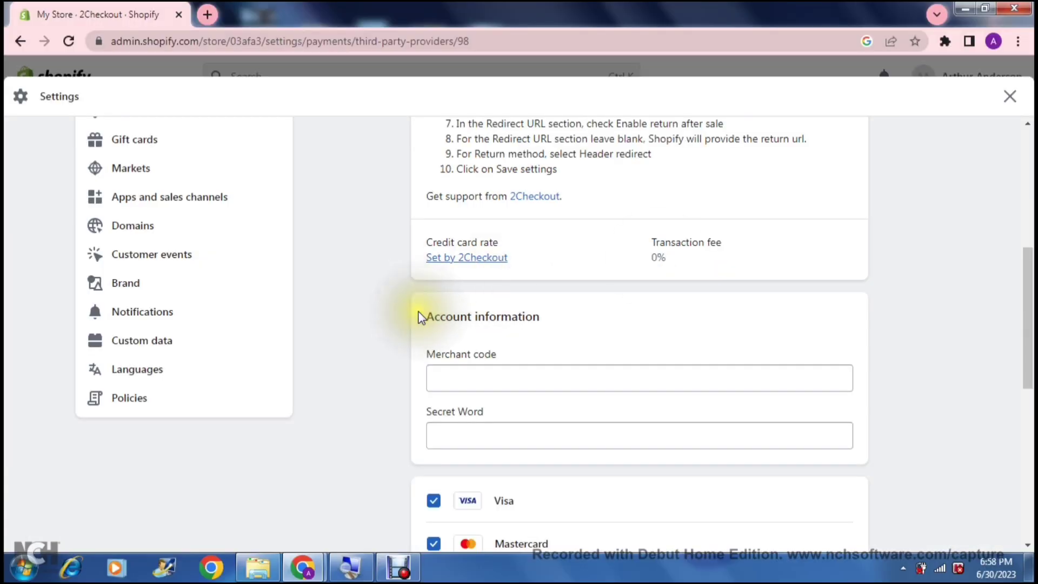
scroll(373, 331, "down", 1)
scroll(373, 331, "down", 3)
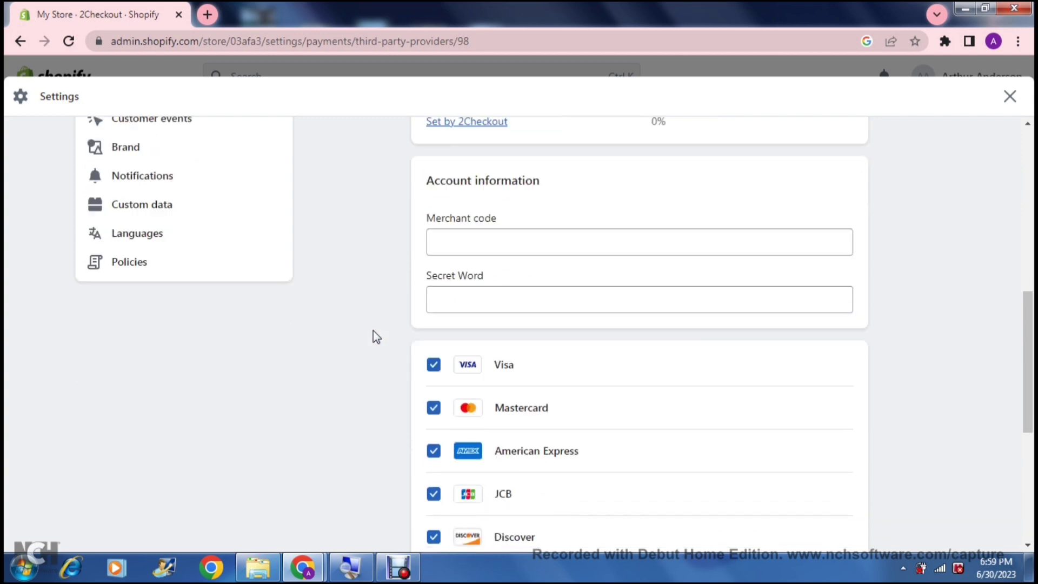
left_click(482, 201)
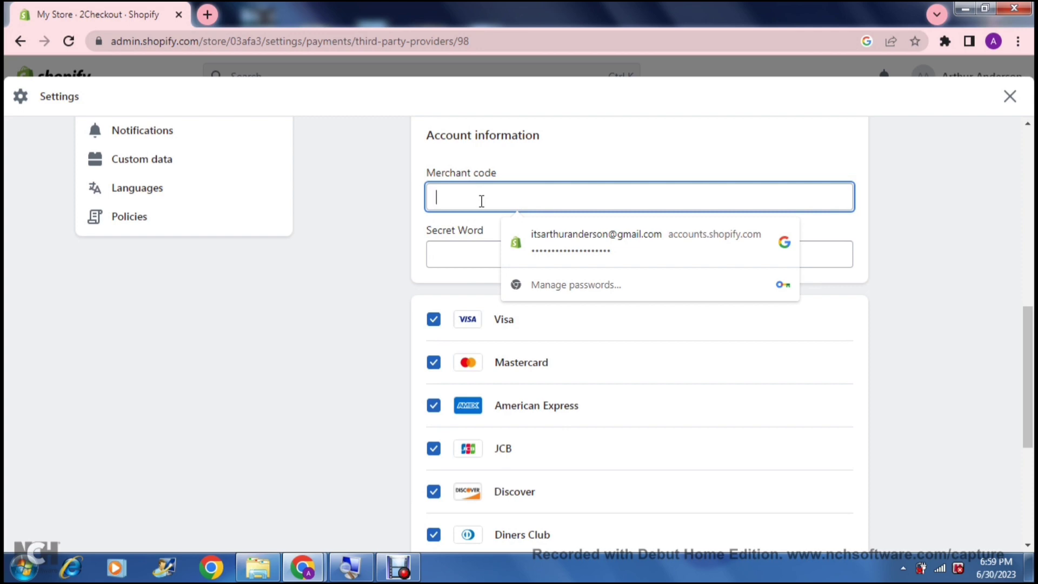
left_click(355, 190)
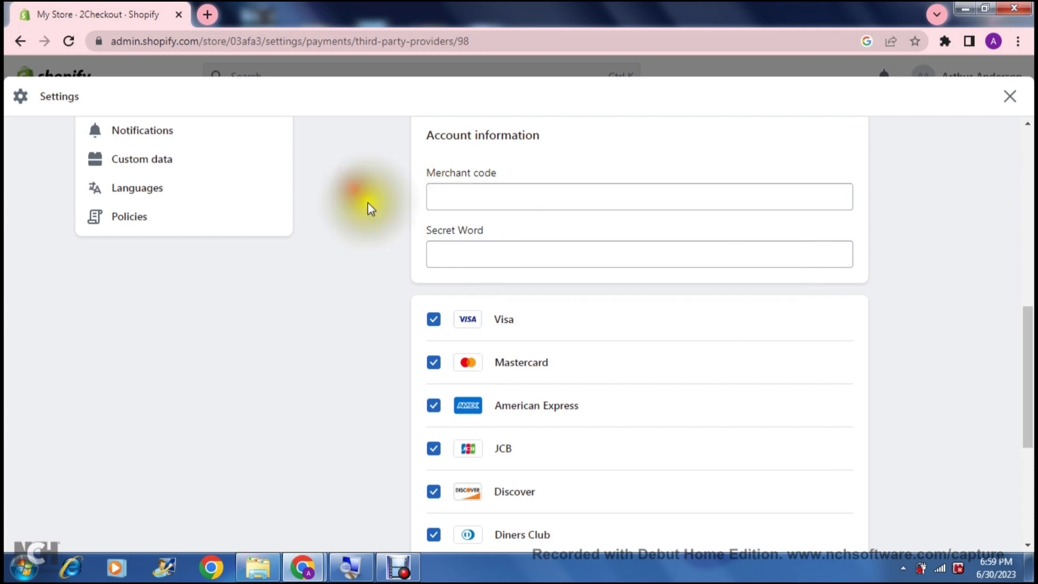
left_click(437, 251)
left_click(366, 247)
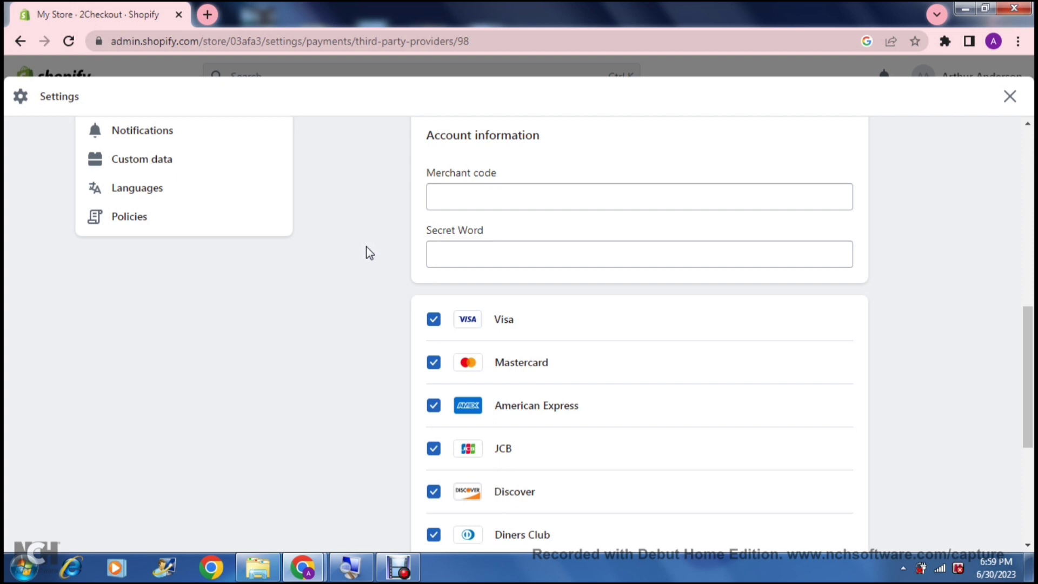
Deselect Visa, Mastercard, American Express, Discover and Diners Club for 2Checkout, keeping only JCB selected.
scroll(366, 247, "down", 3)
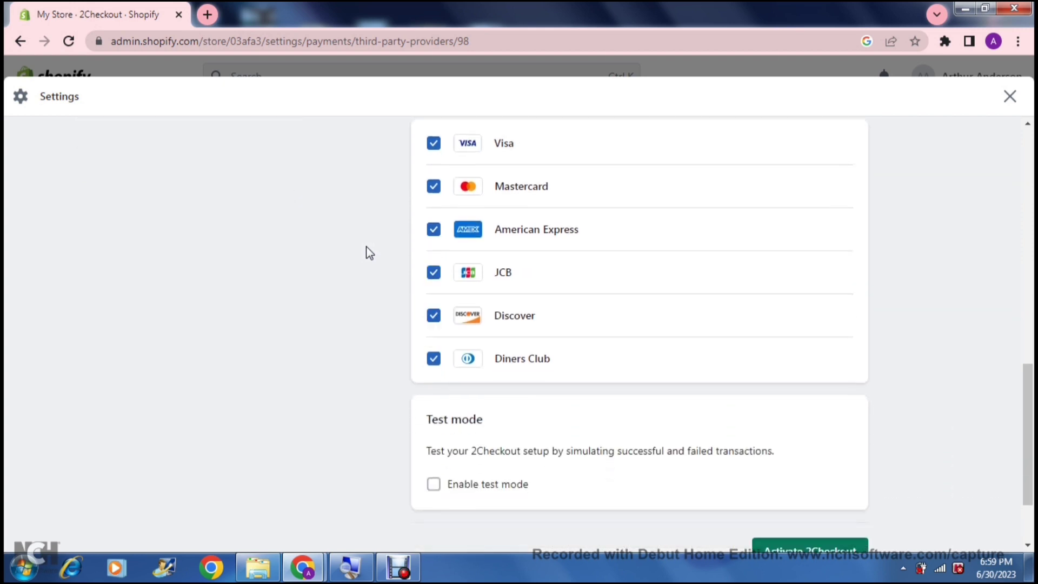
scroll(366, 247, "down", 1)
scroll(366, 247, "up", 2)
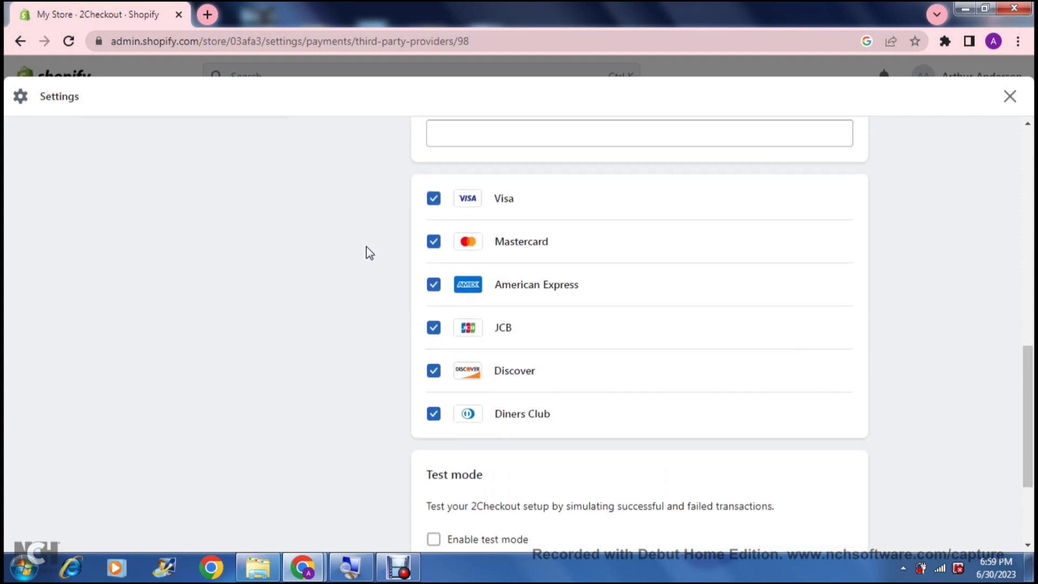
left_click(434, 200)
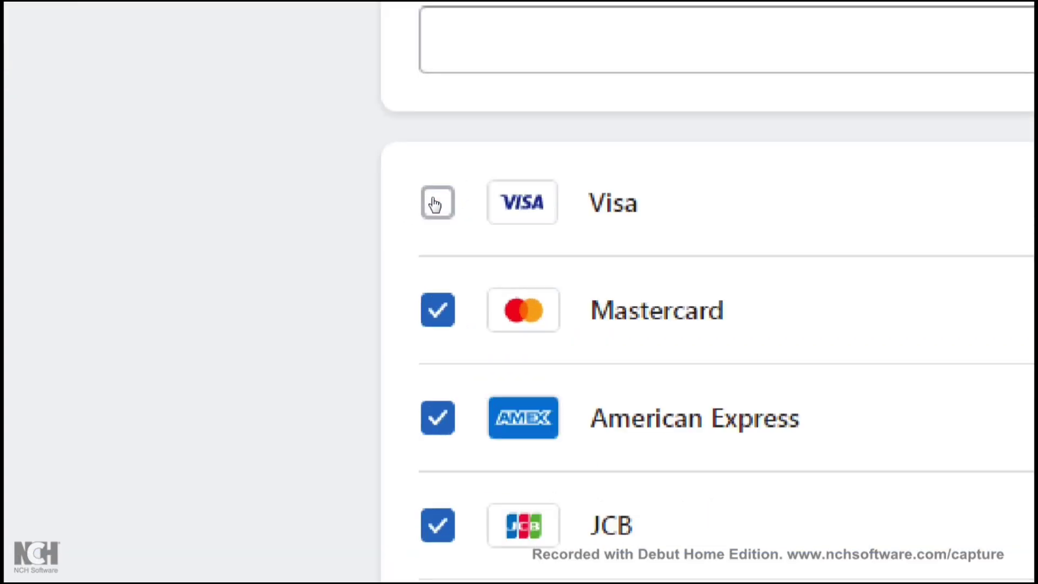
scroll(436, 205, "down", 2)
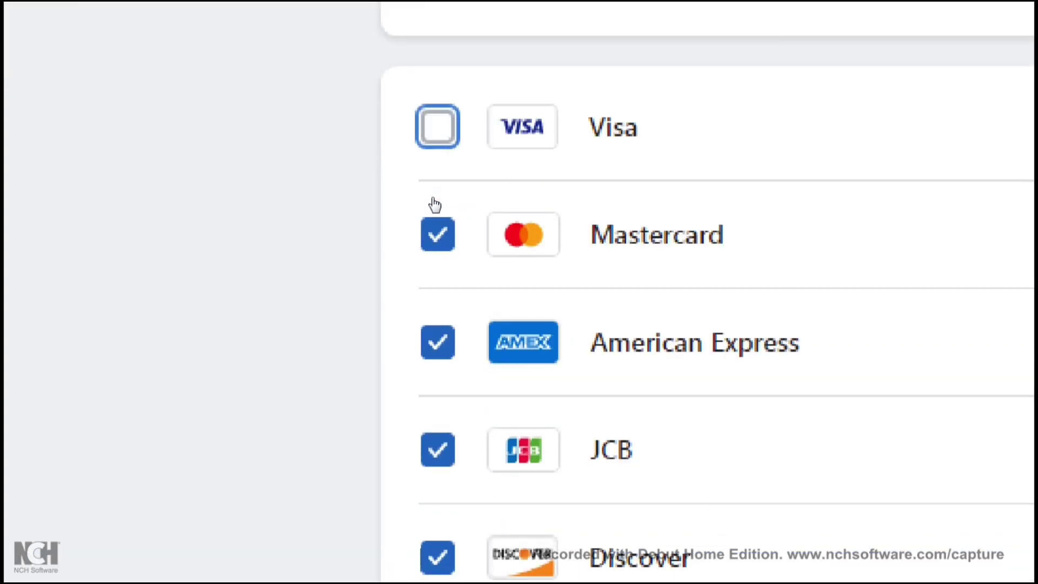
scroll(436, 205, "down", 4)
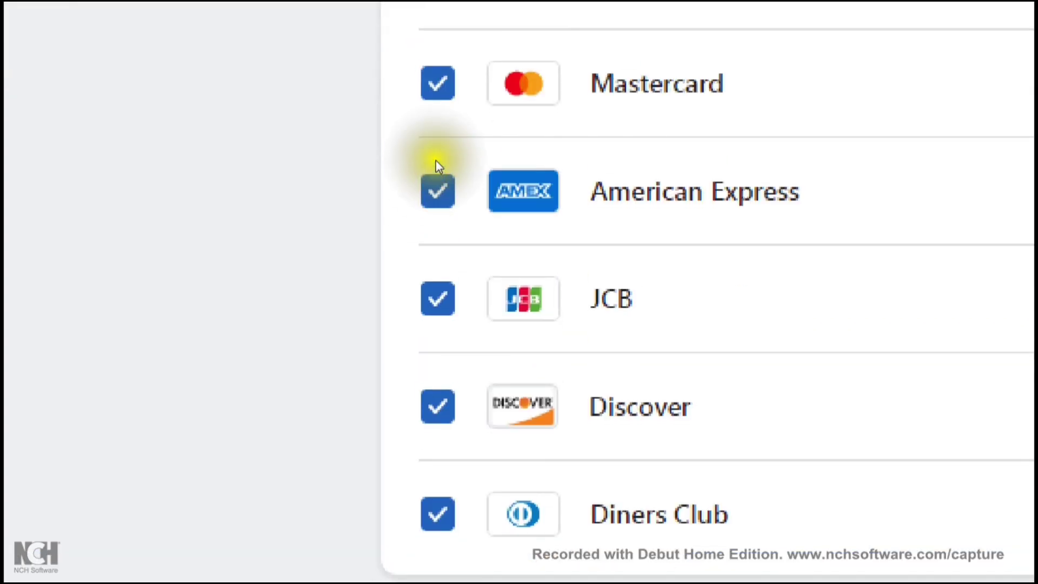
left_click(437, 155)
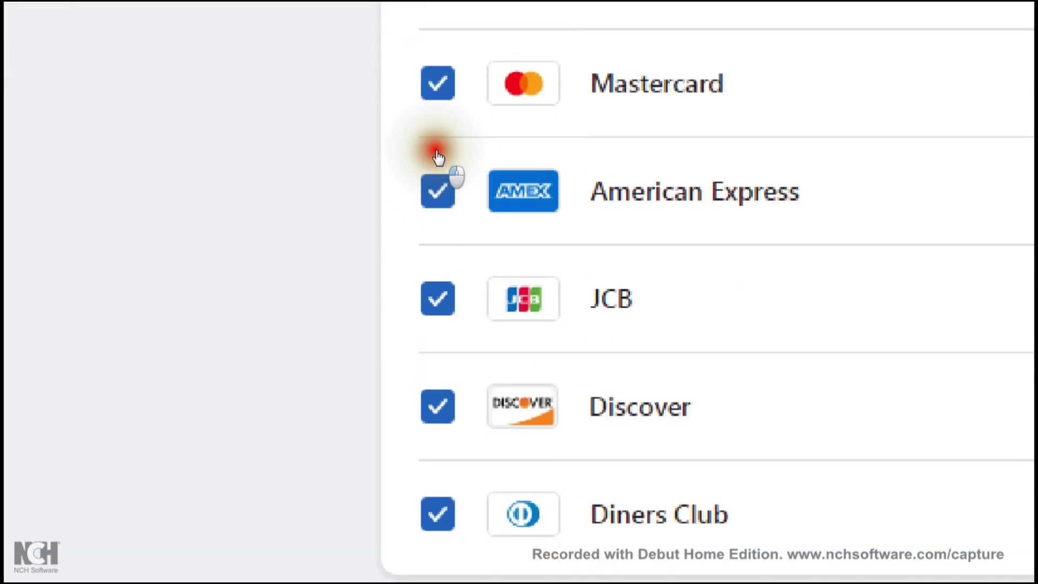
left_click(437, 202)
left_click(432, 238)
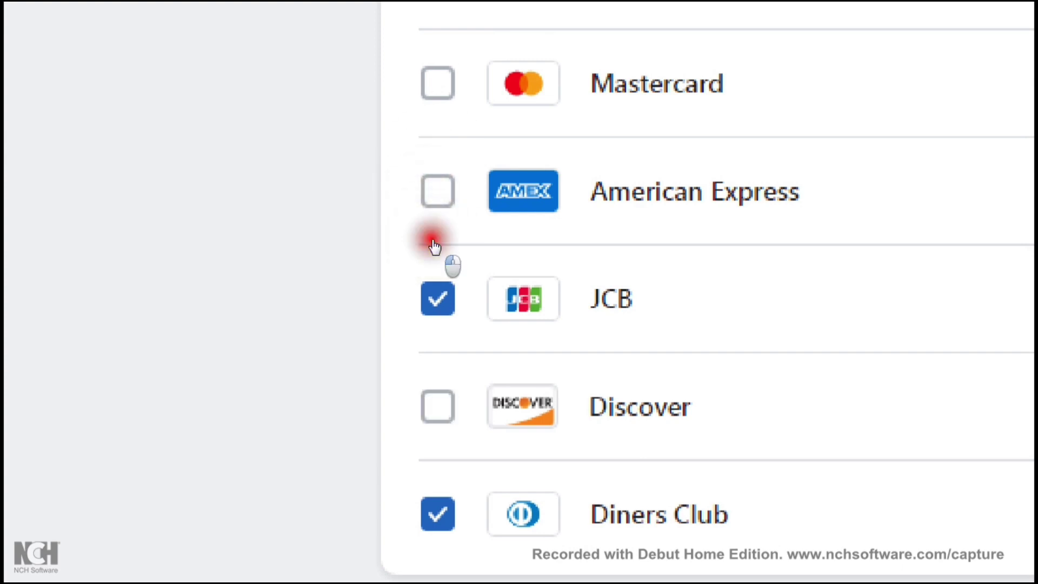
left_click(431, 327)
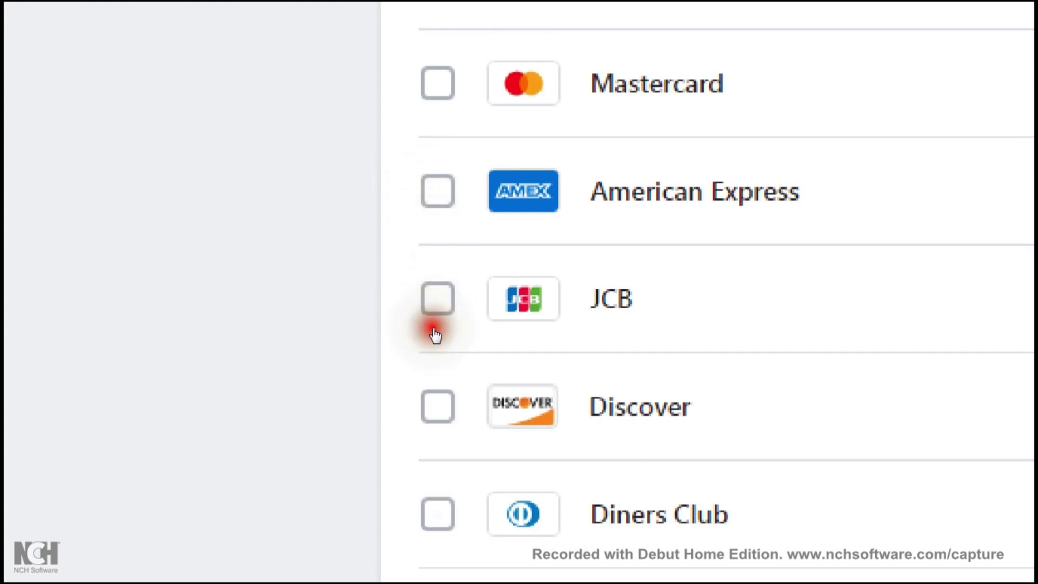
left_click(432, 281)
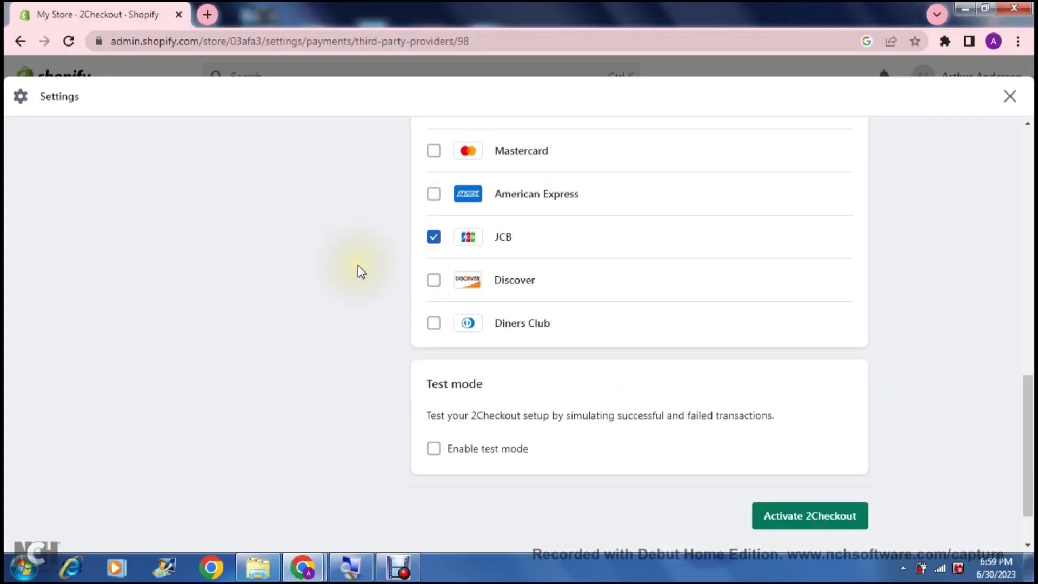
scroll(358, 265, "up", 1)
scroll(361, 271, "up", 3)
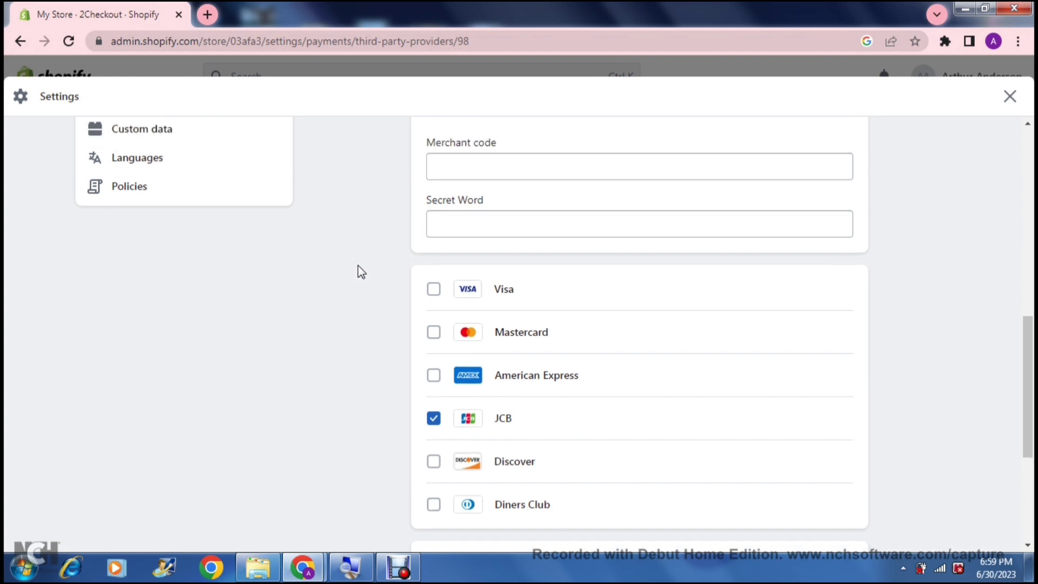
Enable test mode for 2Checkout and switch it off again.
scroll(361, 272, "down", 2)
scroll(358, 266, "down", 3)
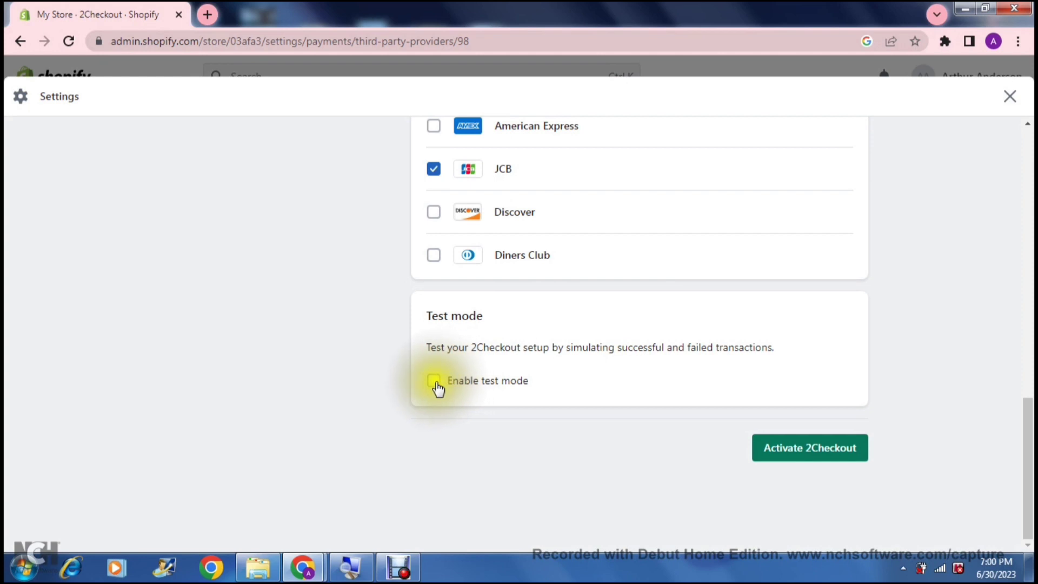
left_click(320, 443)
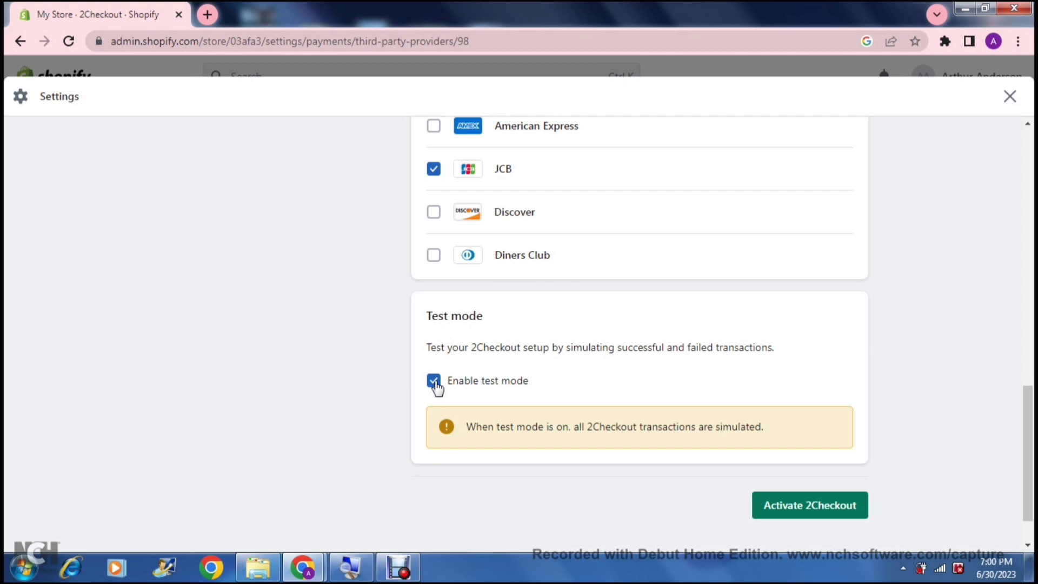
left_click(434, 381)
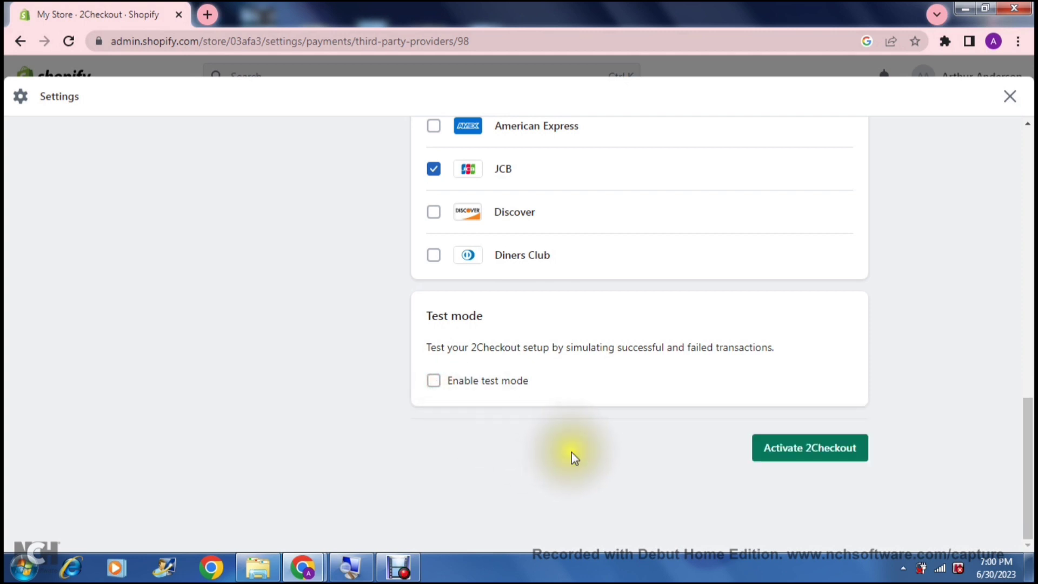
left_click(717, 441)
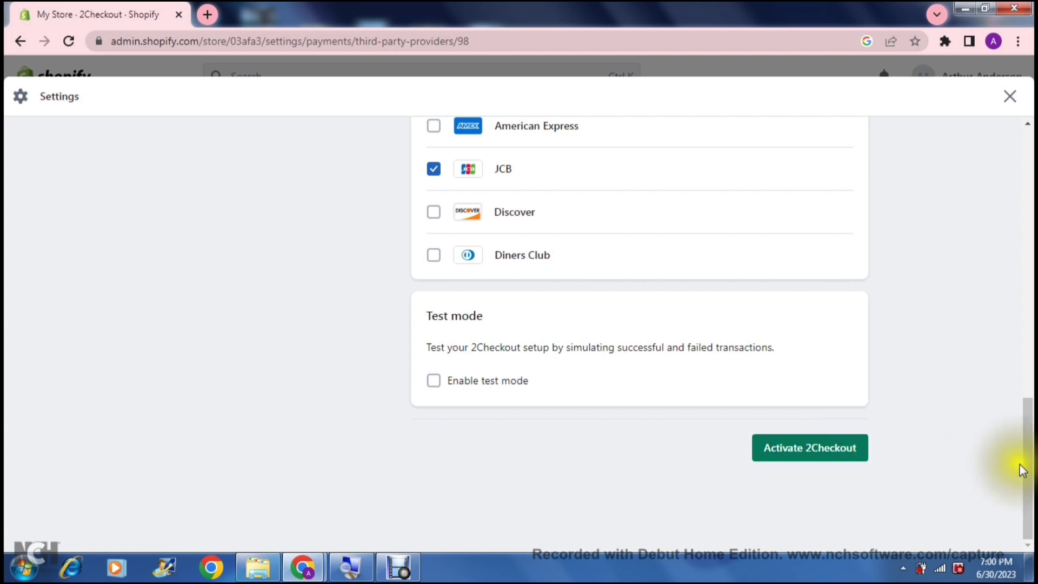
Leave the 2Checkout setup and the third-party providers list, returning to the main Payments settings.
left_click_drag(1020, 465, 1019, 154)
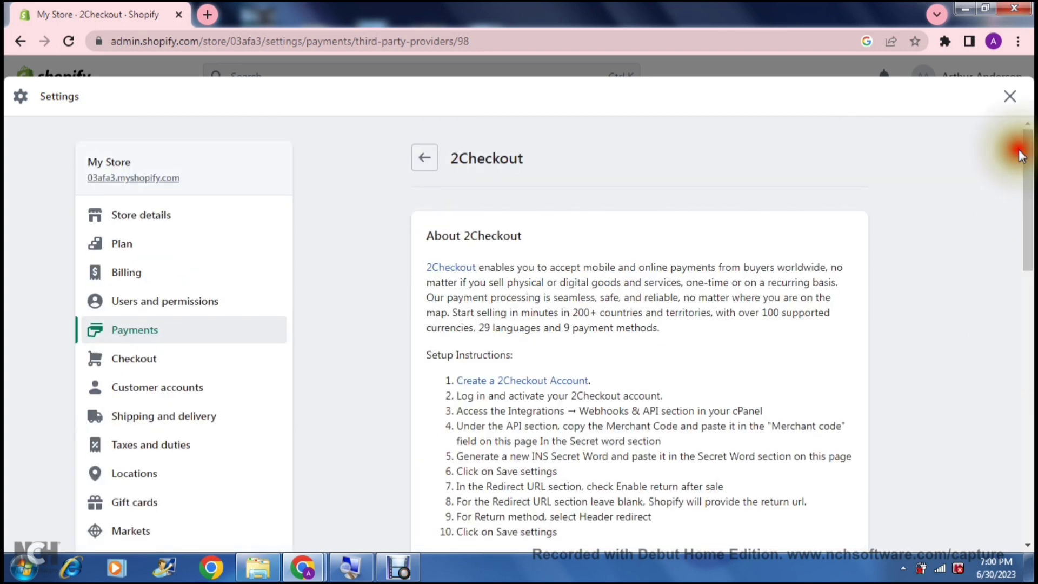
left_click(427, 162)
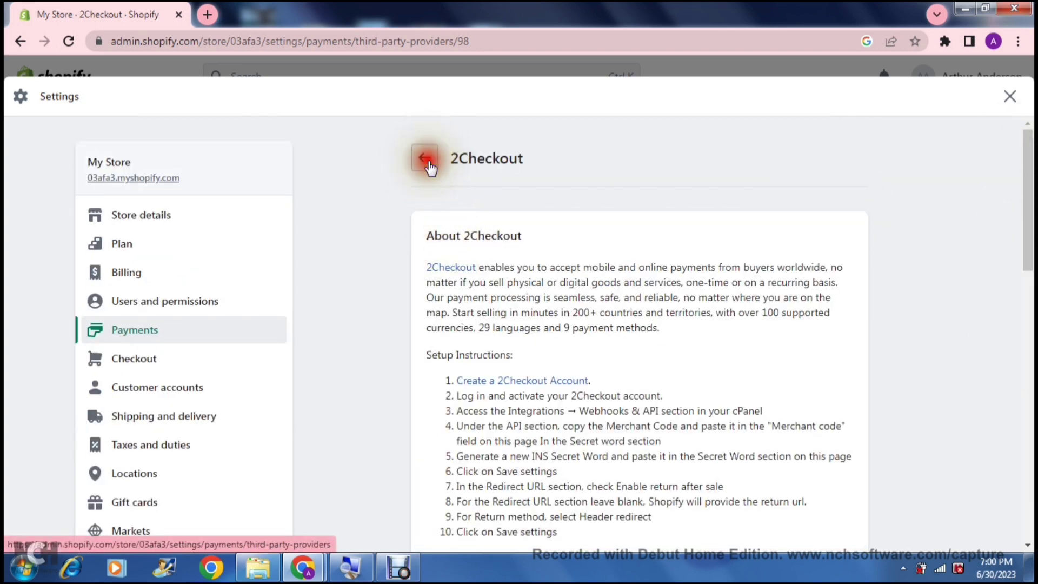
left_click(684, 353)
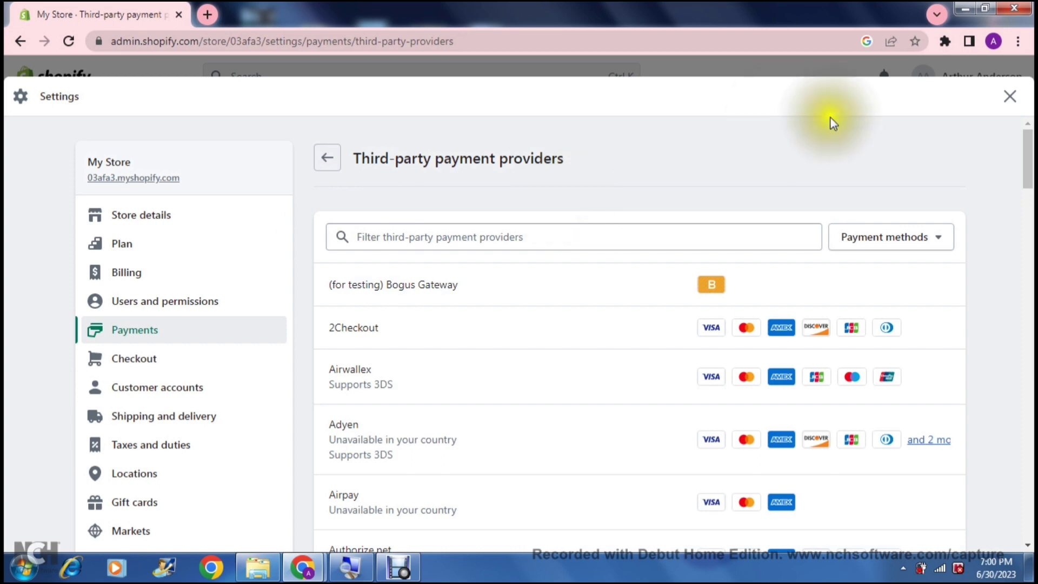
left_click(328, 158)
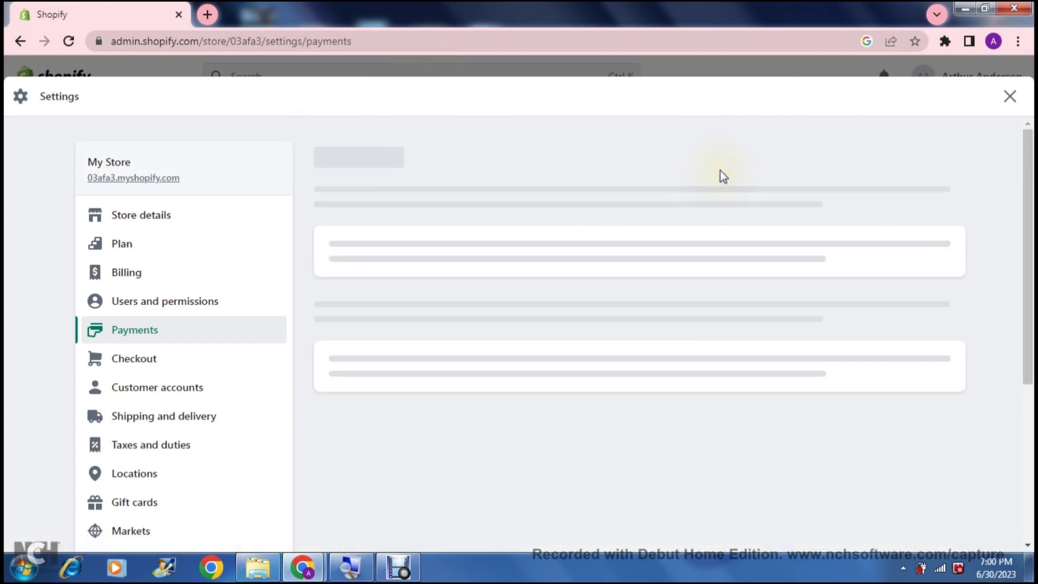
Open the page for adding supported payment methods, look through the available methods, and return to the Payments settings.
left_click_drag(1026, 204, 1023, 300)
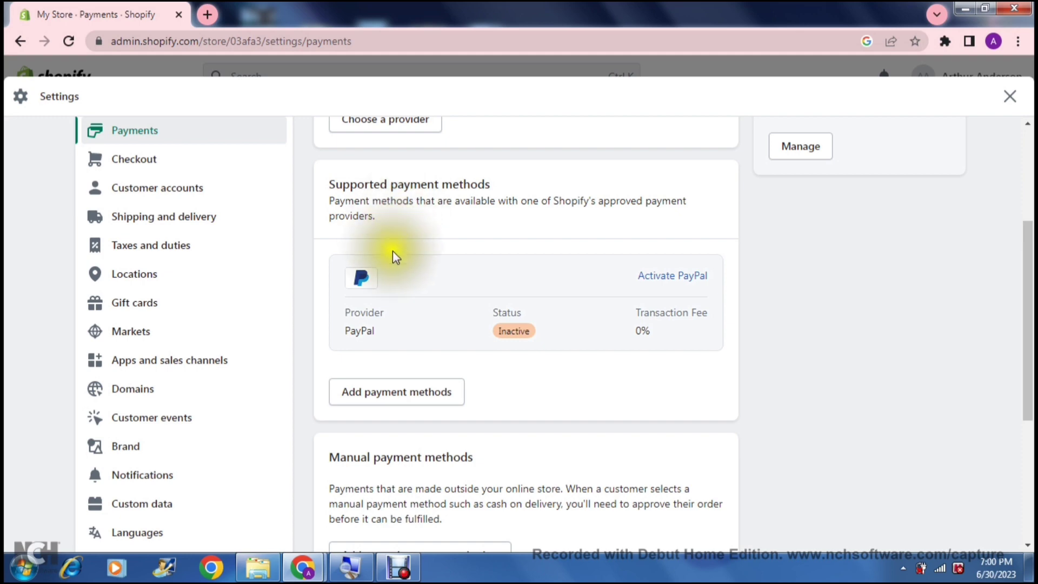
left_click(402, 403)
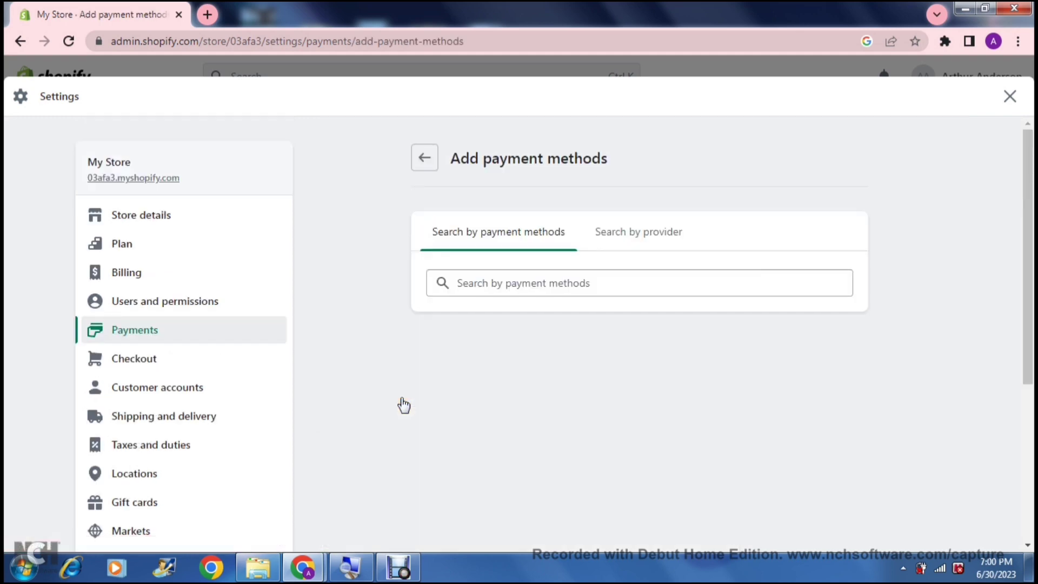
left_click(508, 286)
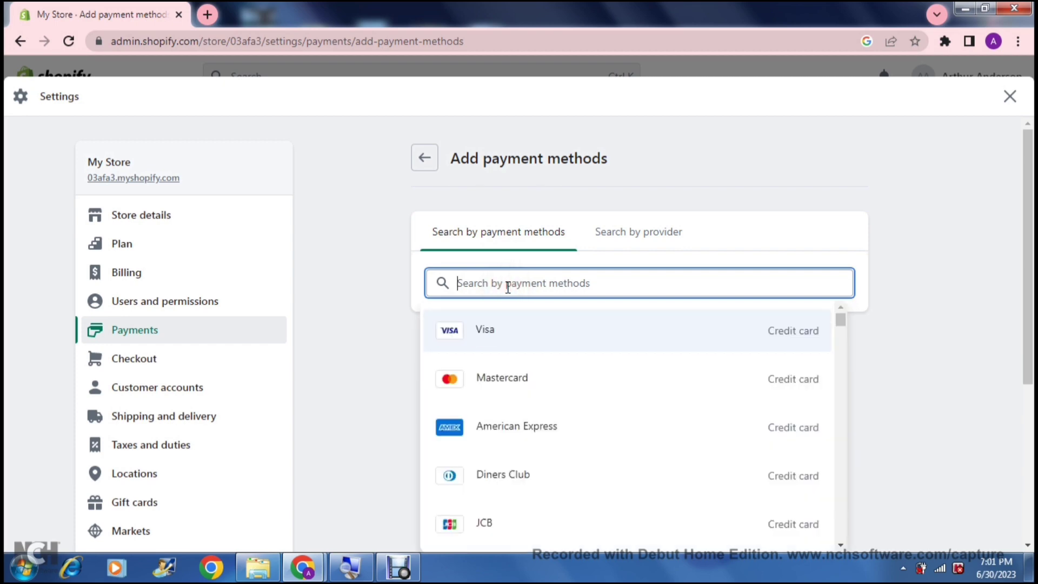
left_click(1030, 269)
left_click_drag(1030, 269, 1030, 320)
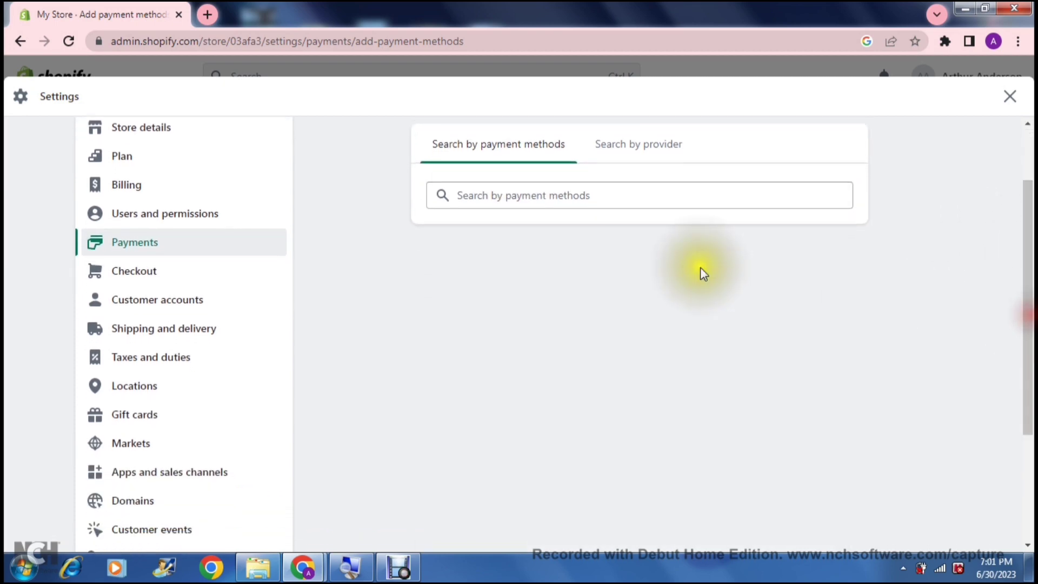
left_click(608, 204)
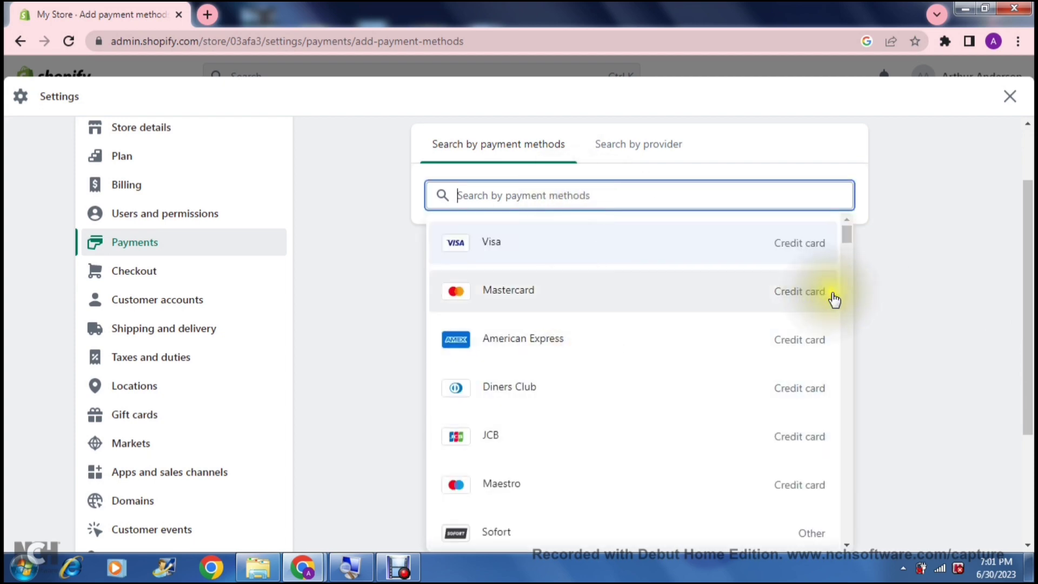
mouse_move(845, 238)
left_mouse_down()
mouse_move(847, 280)
mouse_move(839, 225)
left_mouse_up()
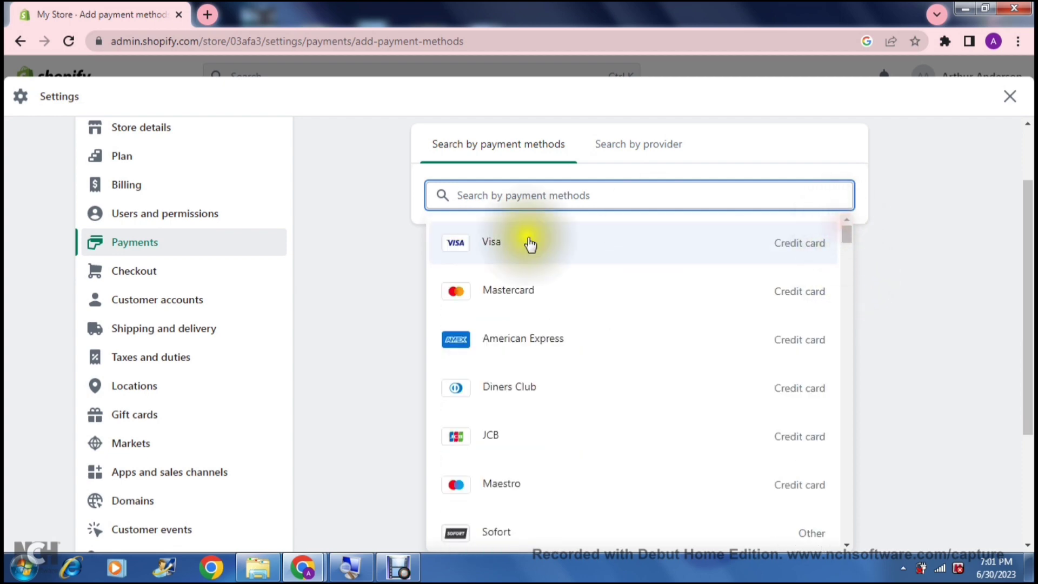
left_click(318, 217)
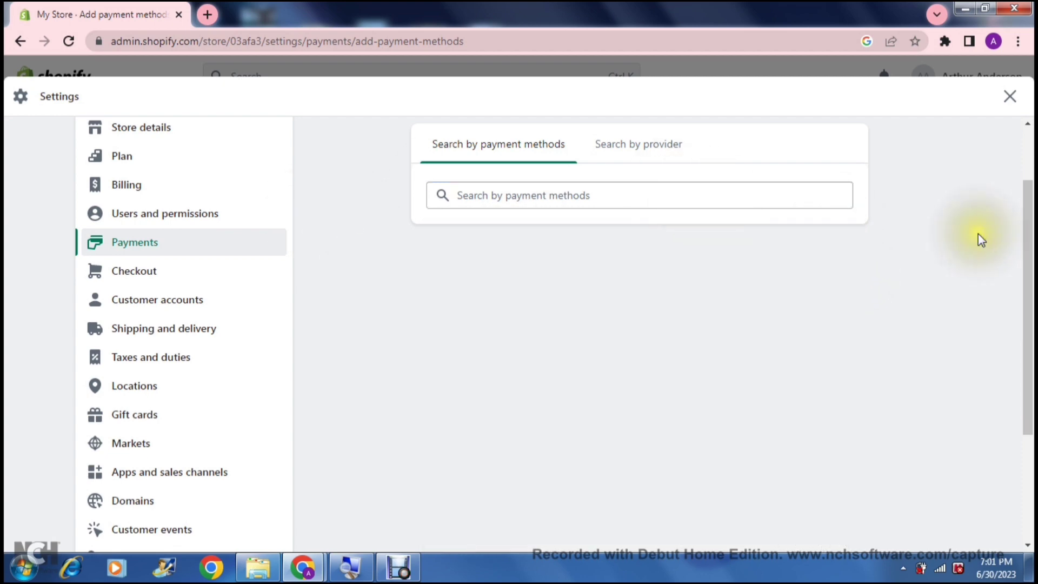
left_click_drag(1027, 270, 1027, 200)
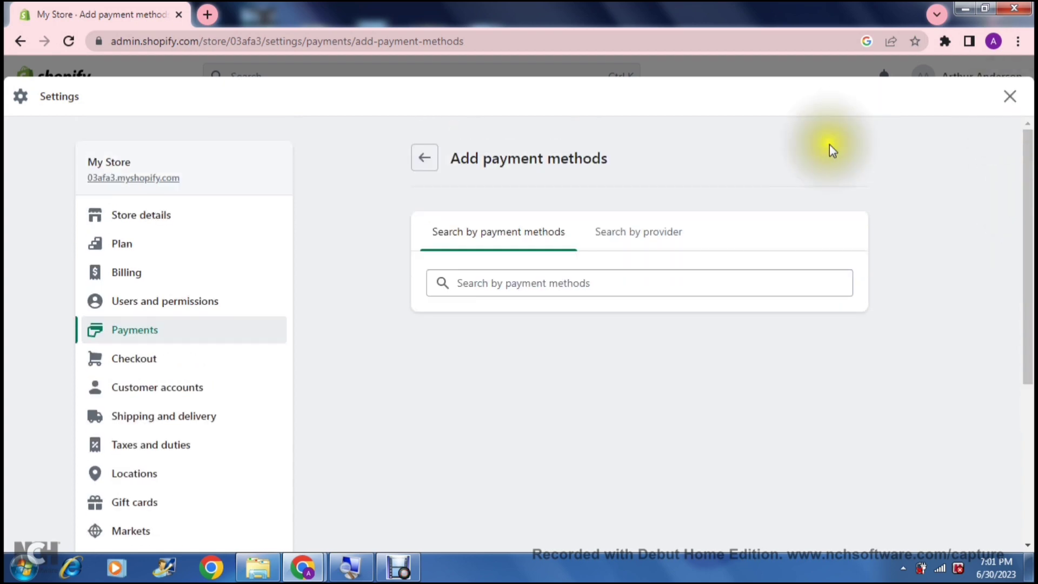
left_click(421, 157)
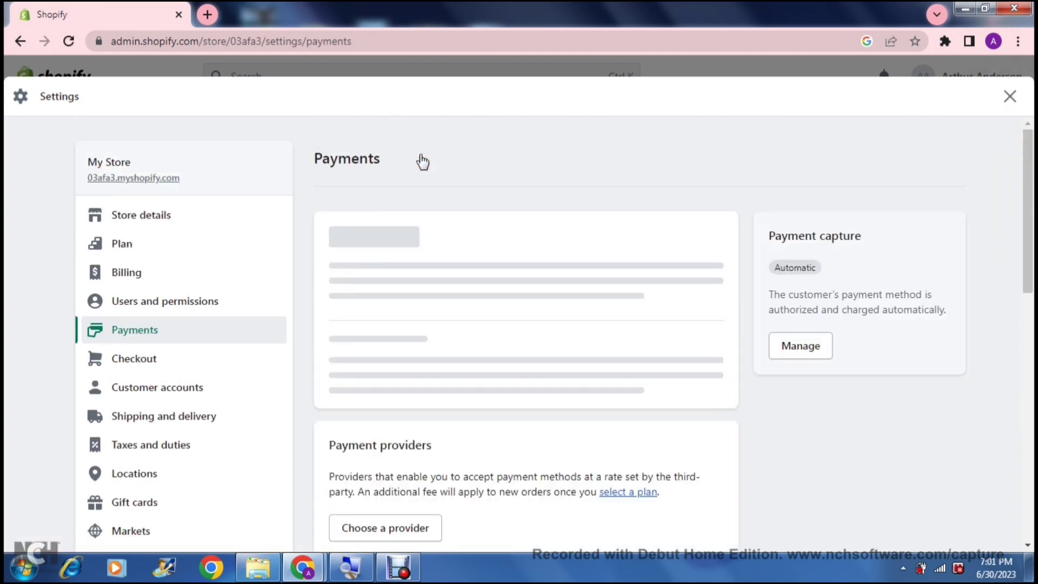
Look through the options for adding a manual payment method, including Bank Deposit, Money Order and Cash on Delivery (COD), and close the list.
left_click_drag(1027, 194, 1032, 439)
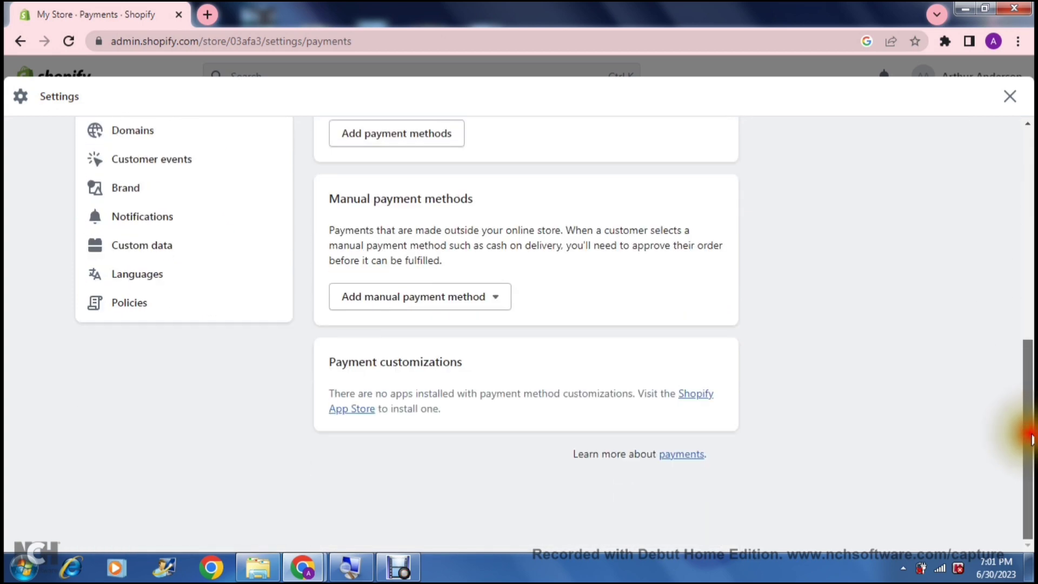
left_click(495, 299)
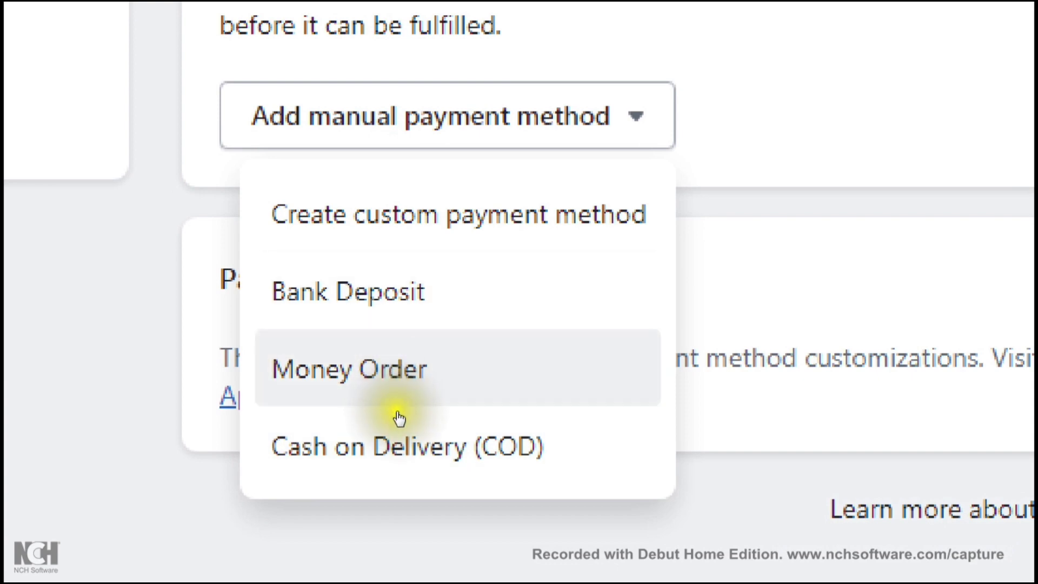
left_click(402, 436)
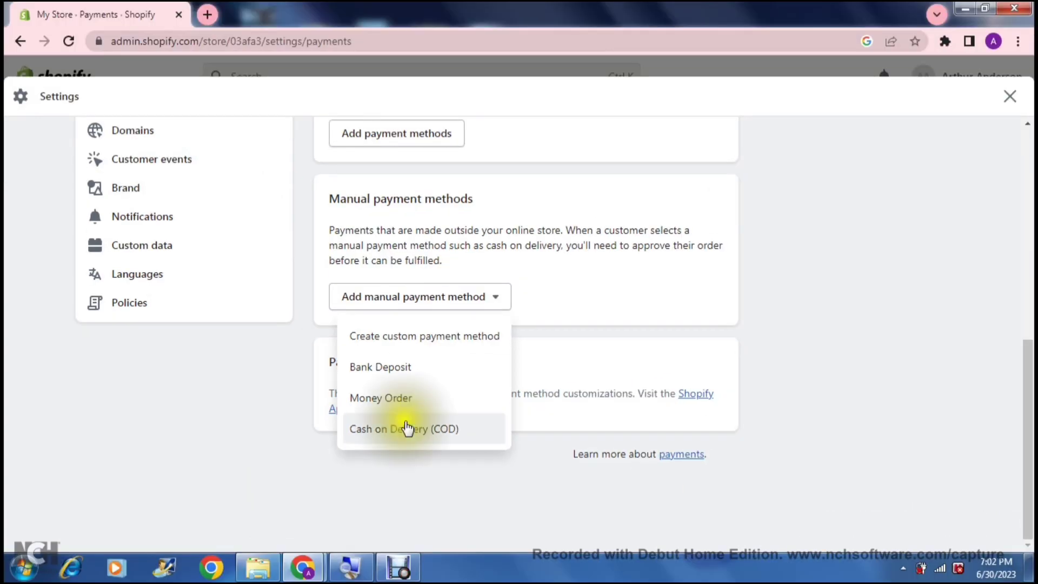
left_click(497, 302)
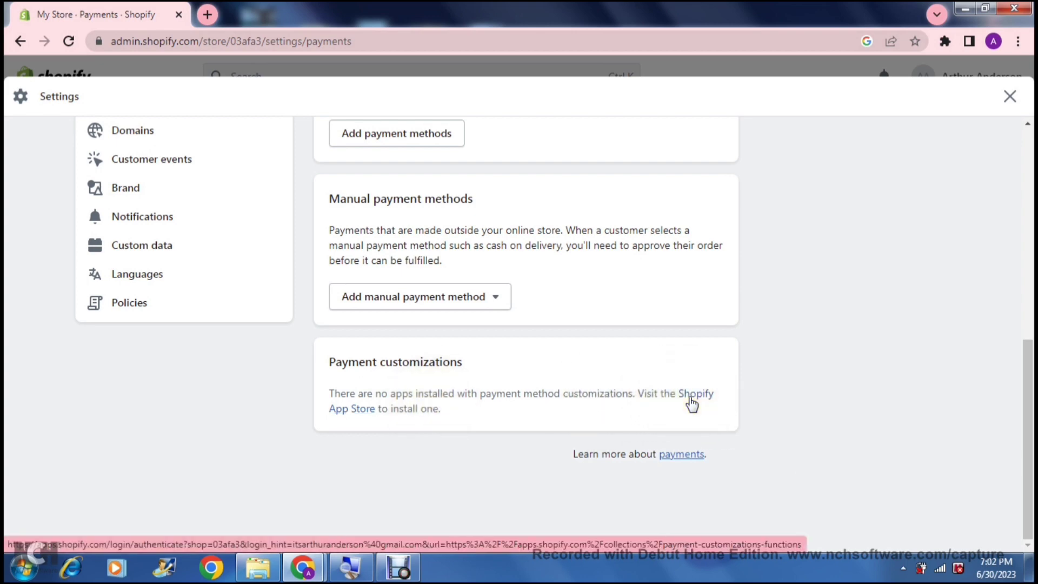
Open the Shopify App Store's payment customization apps, look through them, and return to the store's Payments settings.
left_click(692, 404)
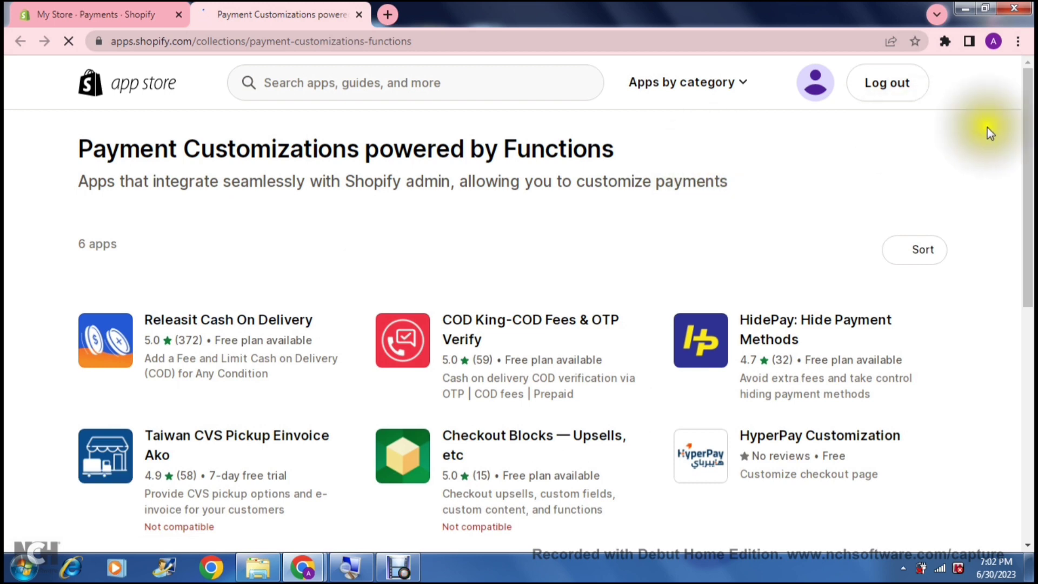
left_click_drag(1029, 141, 1031, 198)
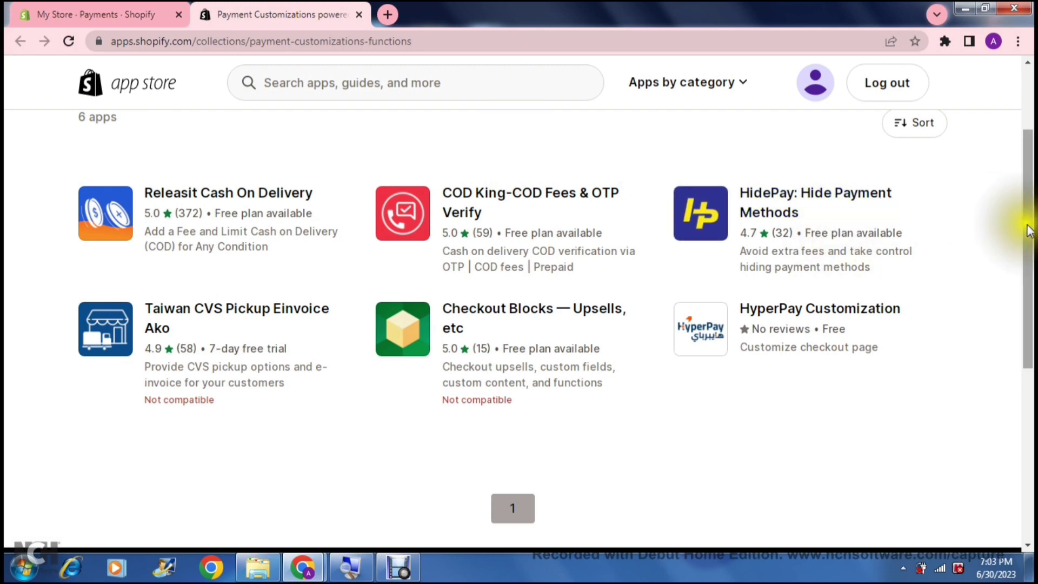
left_click_drag(1027, 225, 1032, 157)
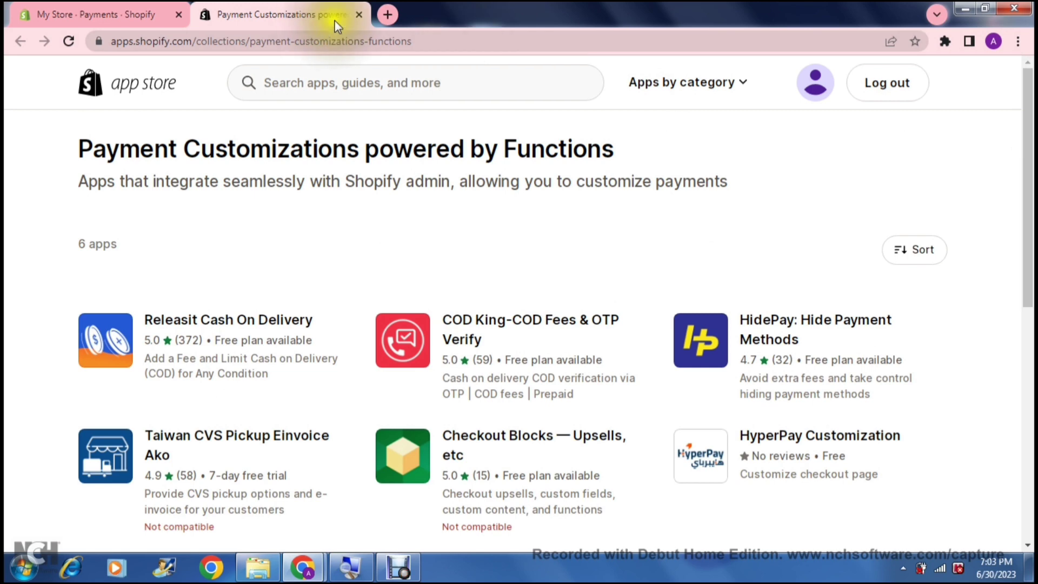
left_click(359, 15)
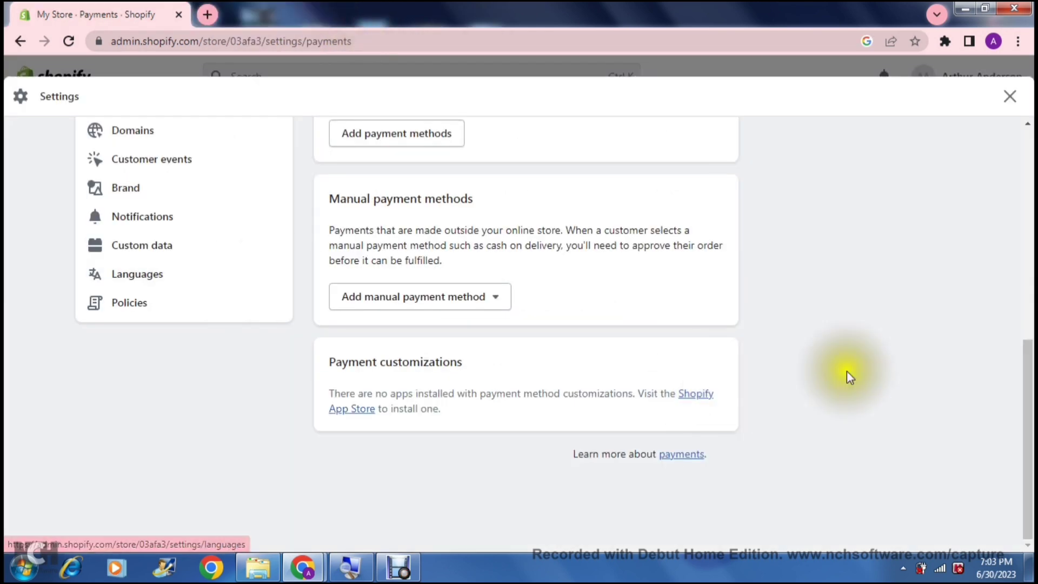
left_click_drag(1027, 393, 1030, 295)
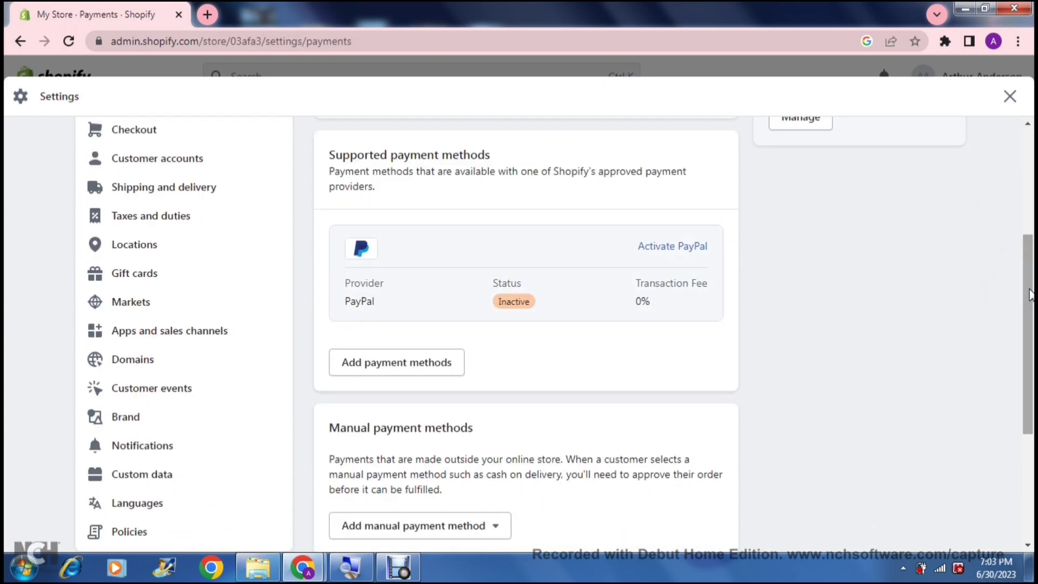